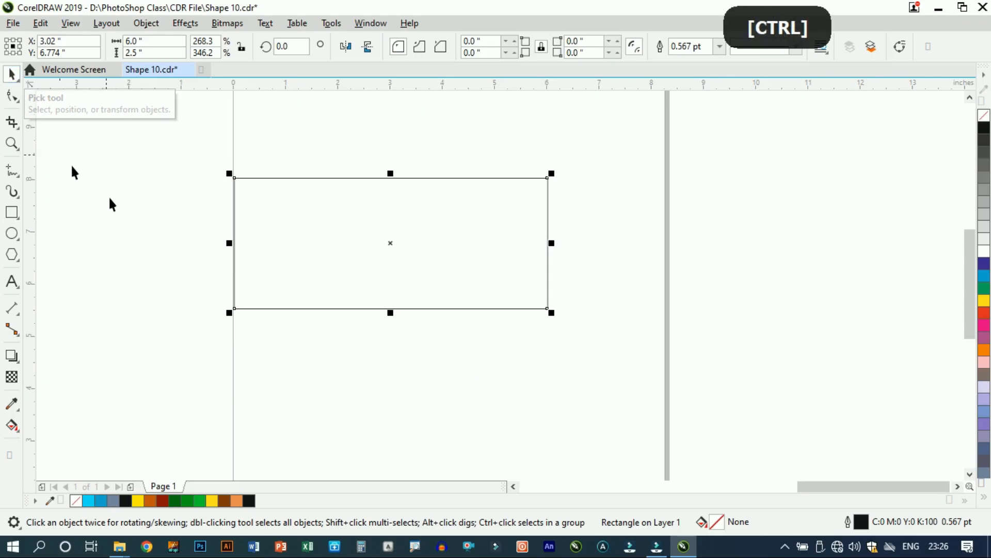
- Move the 6 by 2.5 inch rectangle right on the page, centring it at about X 4.46, Y 6.84 inches
{"action": "left_click", "coordinate": [239, 391]}
{"action": "left_click", "coordinate": [709, 414]}
{"action": "left_click", "coordinate": [355, 222]}
{"action": "left_click_drag", "start_coordinate": [419, 221], "coordinate": [475, 206]}
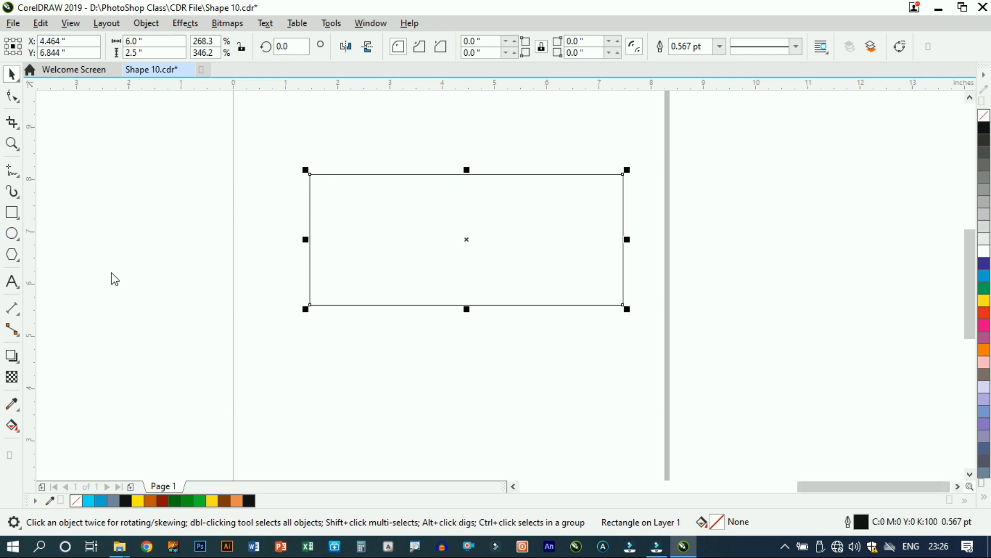
- Draw a circle about 1.2 inches across in the empty area left of the rectangle
{"action": "key", "text": "F7"}
{"action": "left_click_drag", "start_coordinate": [147, 254], "coordinate": [214, 326]}
{"action": "key", "text": "ctrl"}
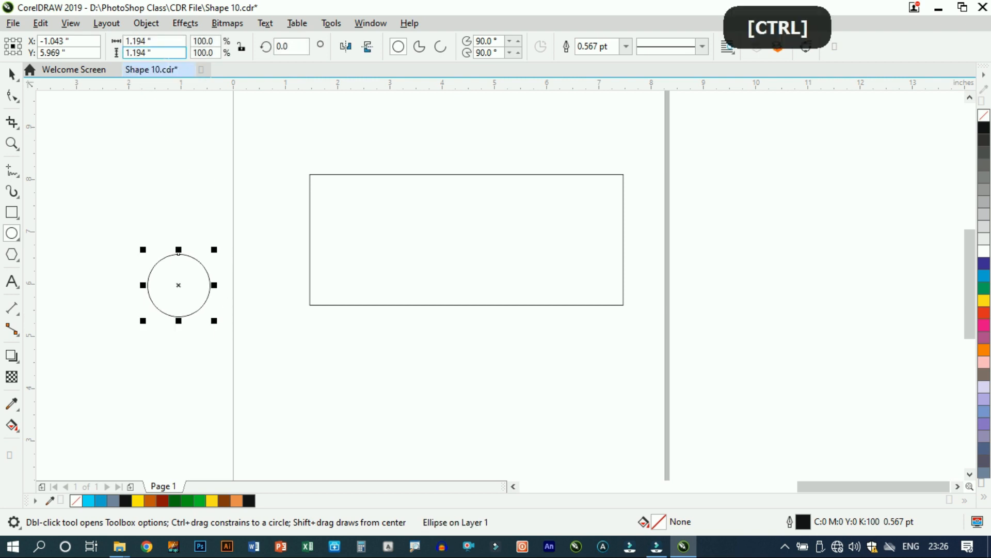
- Set the circle's width and height to 2.5 inches
{"action": "type", "text": "2.5"}
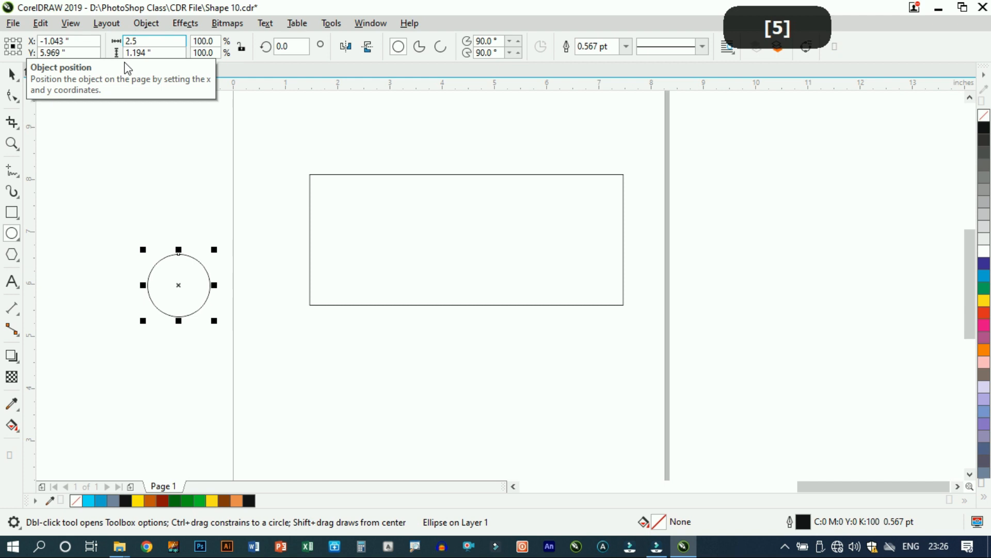
{"action": "key", "text": "Tab"}
{"action": "type", "text": "2."}
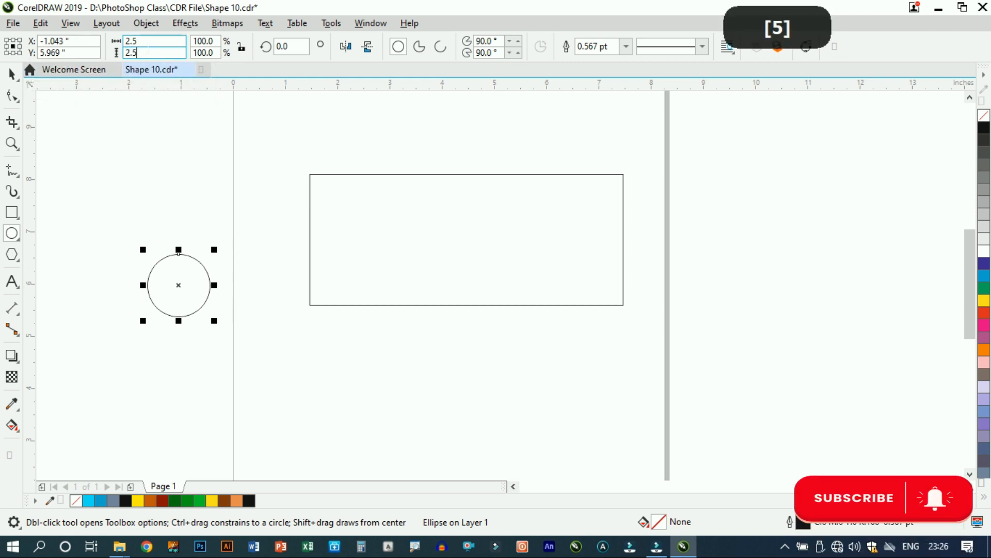
{"action": "key", "text": "ctrl"}
{"action": "key", "text": "ctrl+4"}
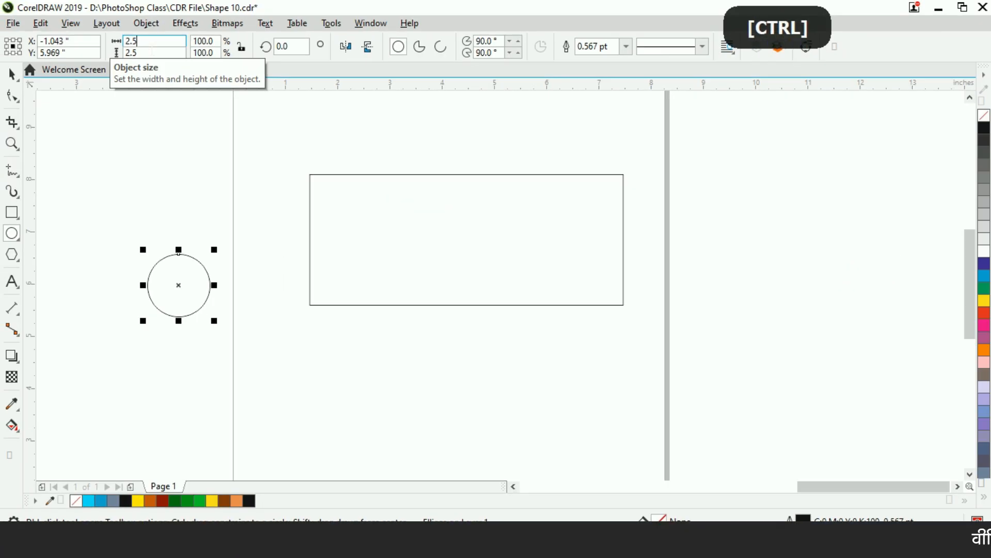
{"action": "key", "text": "Return"}
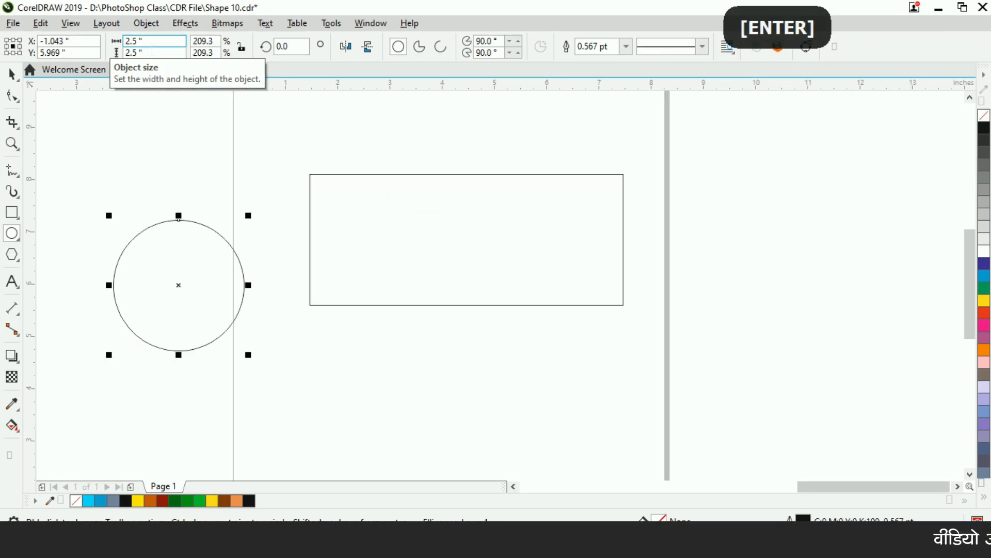
- Round all four corners of the rectangle with the Shape tool to the full 1.25 inch radius
{"action": "left_click", "coordinate": [11, 74]}
{"action": "left_click", "coordinate": [250, 212]}
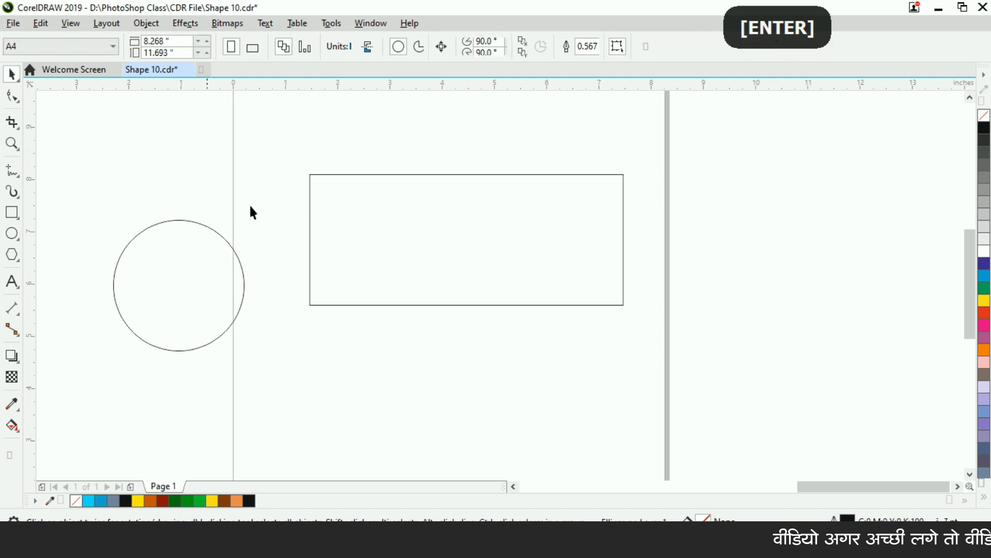
{"action": "left_click", "coordinate": [407, 230]}
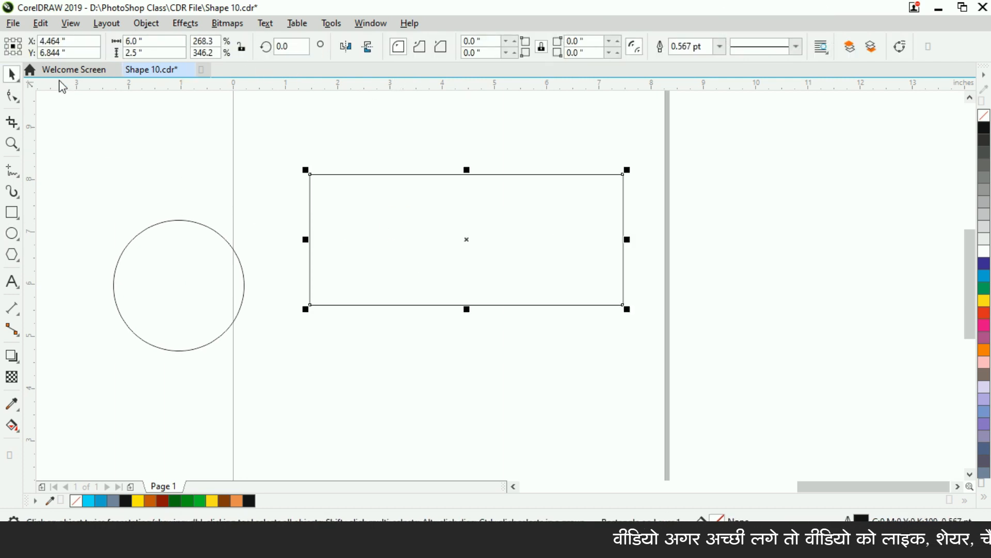
{"action": "left_click", "coordinate": [18, 100]}
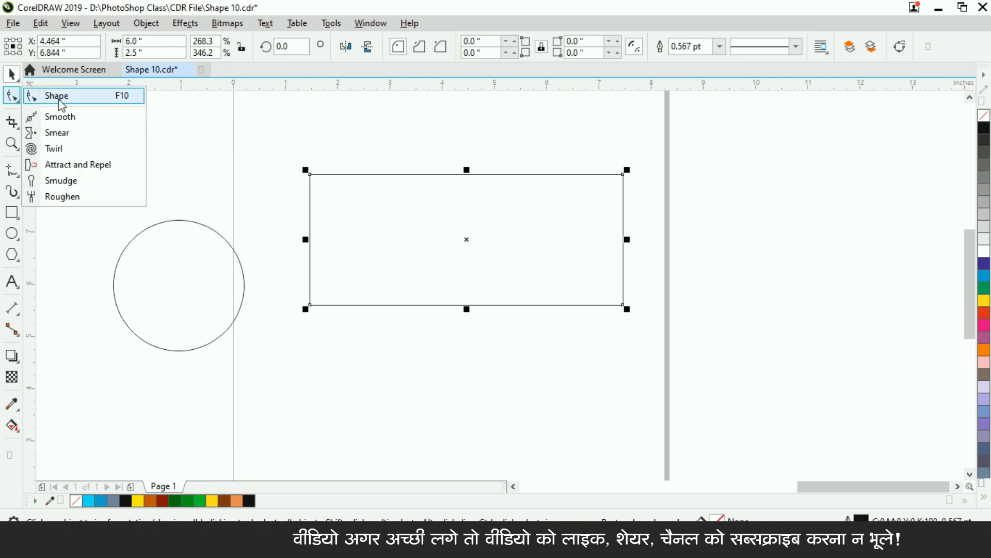
{"action": "key", "text": "ctrl+4"}
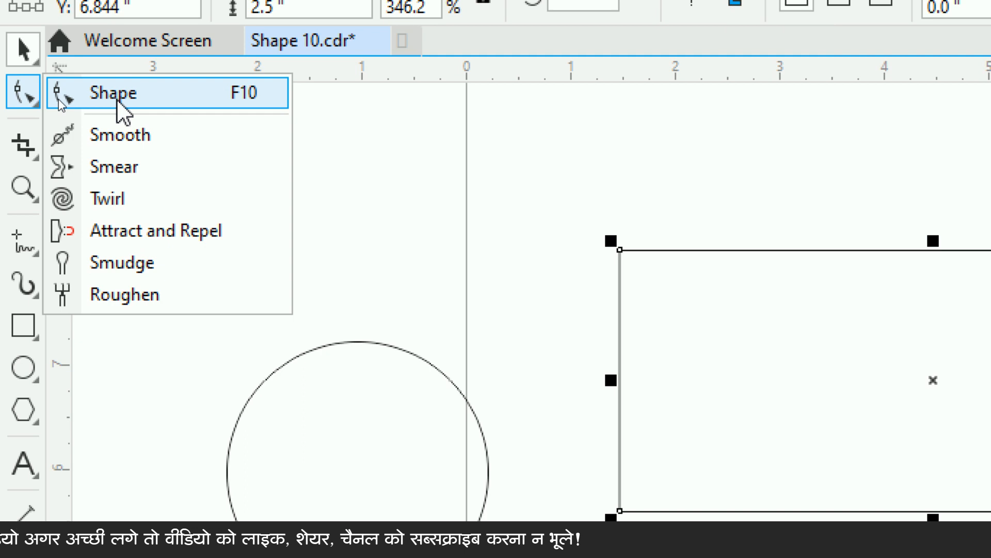
{"action": "left_click", "coordinate": [118, 100]}
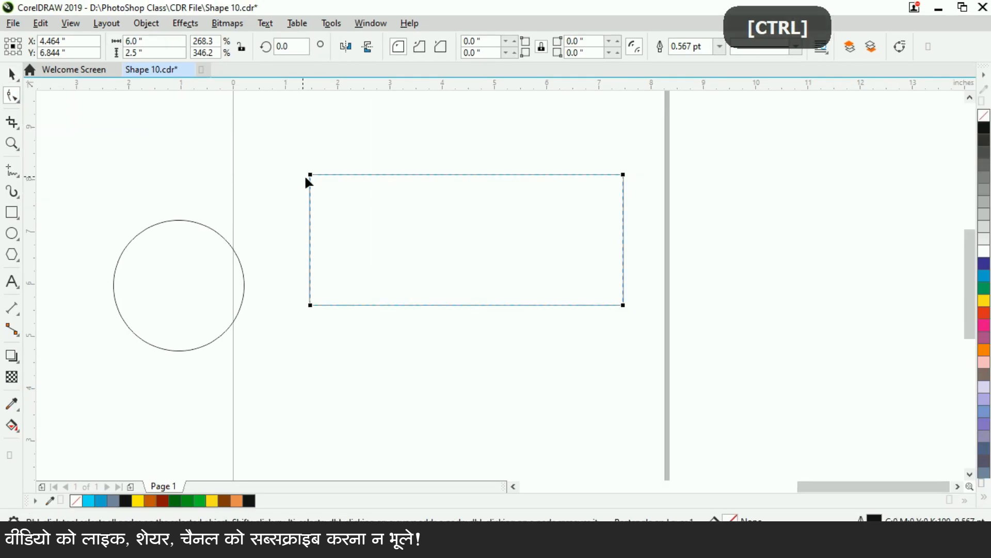
{"action": "left_click_drag", "start_coordinate": [310, 176], "coordinate": [419, 252]}
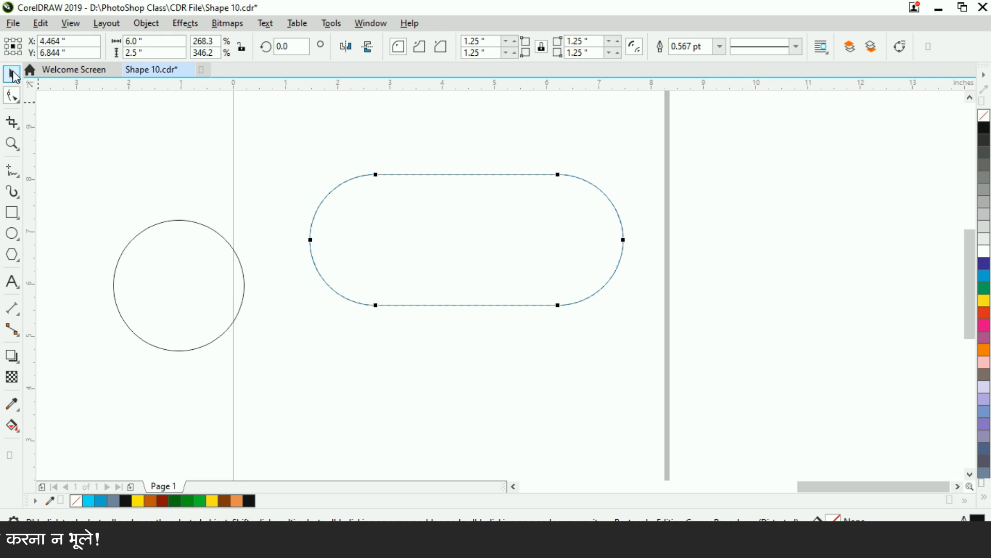
- Move the circle onto the middle of the rounded rectangle
{"action": "left_click", "coordinate": [12, 74]}
{"action": "left_click", "coordinate": [180, 266]}
{"action": "left_click_drag", "start_coordinate": [179, 266], "coordinate": [460, 210]}
- Align the circle with the rounded rectangle, matching their horizontal centre line and their left edges
{"action": "left_click_drag", "start_coordinate": [229, 145], "coordinate": [685, 320]}
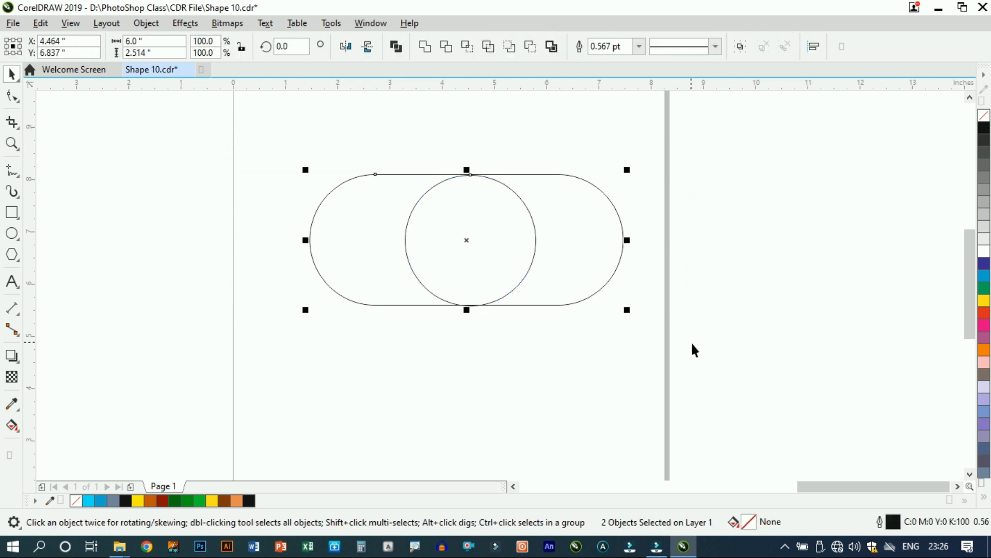
{"action": "left_click", "coordinate": [813, 46]}
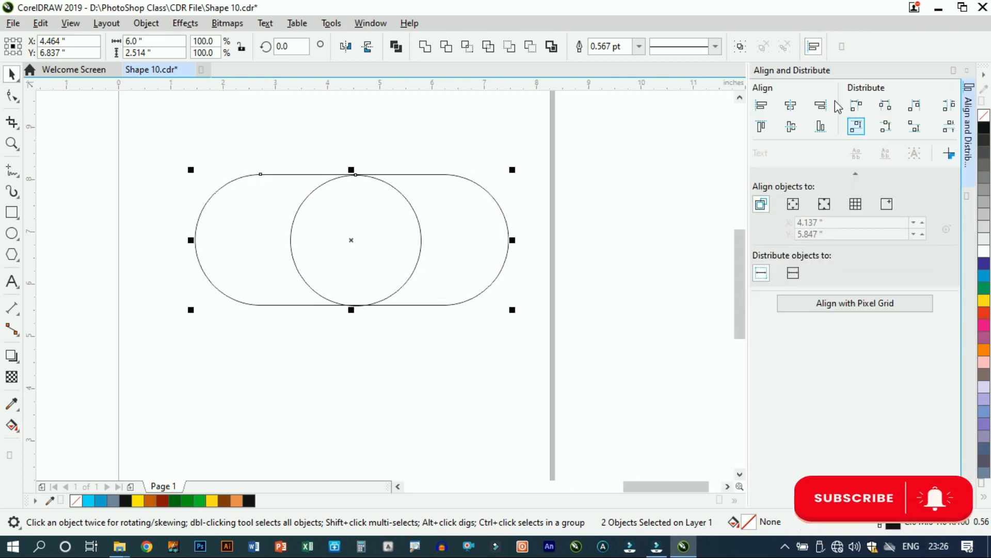
{"action": "left_click", "coordinate": [794, 131]}
{"action": "left_click", "coordinate": [799, 108]}
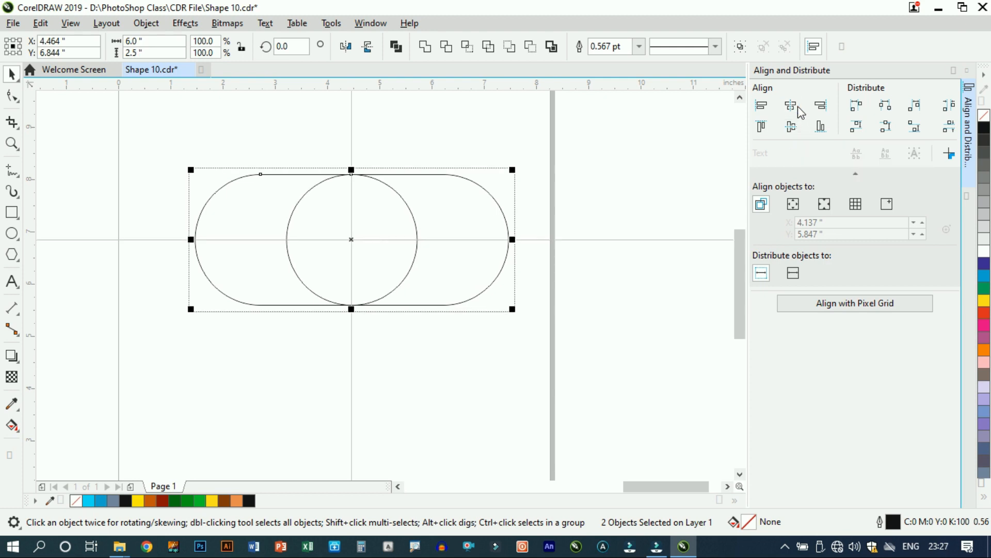
{"action": "left_click", "coordinate": [761, 105]}
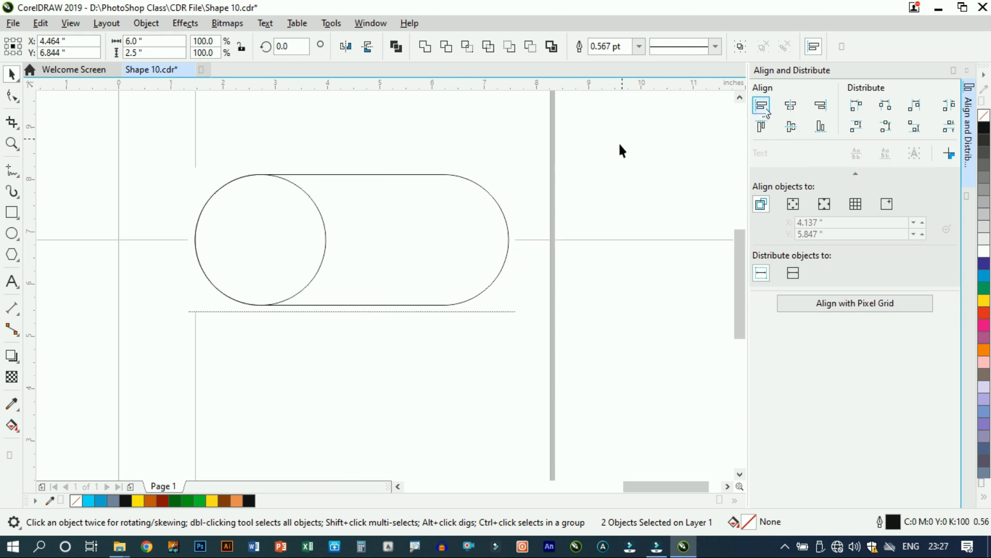
{"action": "left_click", "coordinate": [604, 147]}
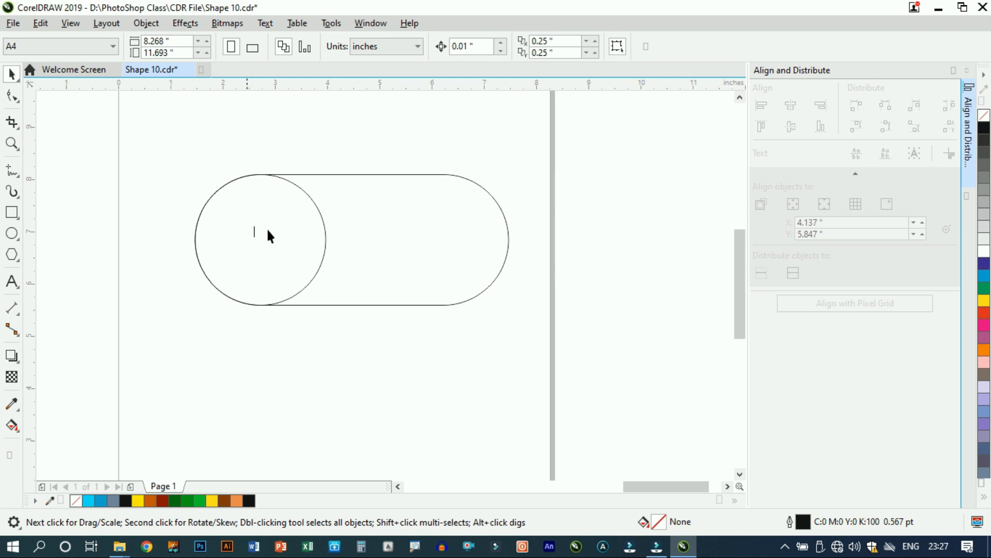
- Copy the circle at the rounded rectangle's left end and paste the duplicate in place
{"action": "left_click", "coordinate": [292, 248]}
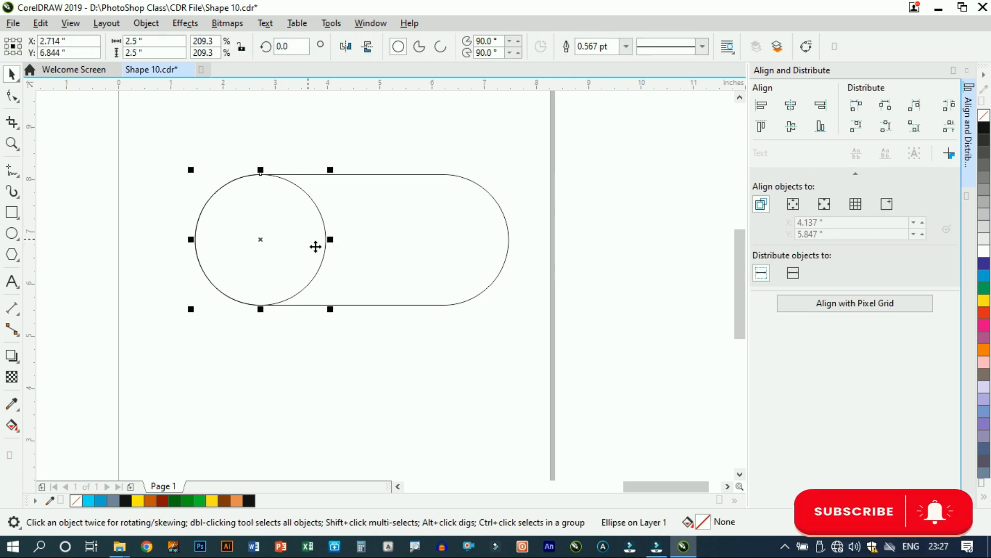
{"action": "left_click", "coordinate": [41, 24]}
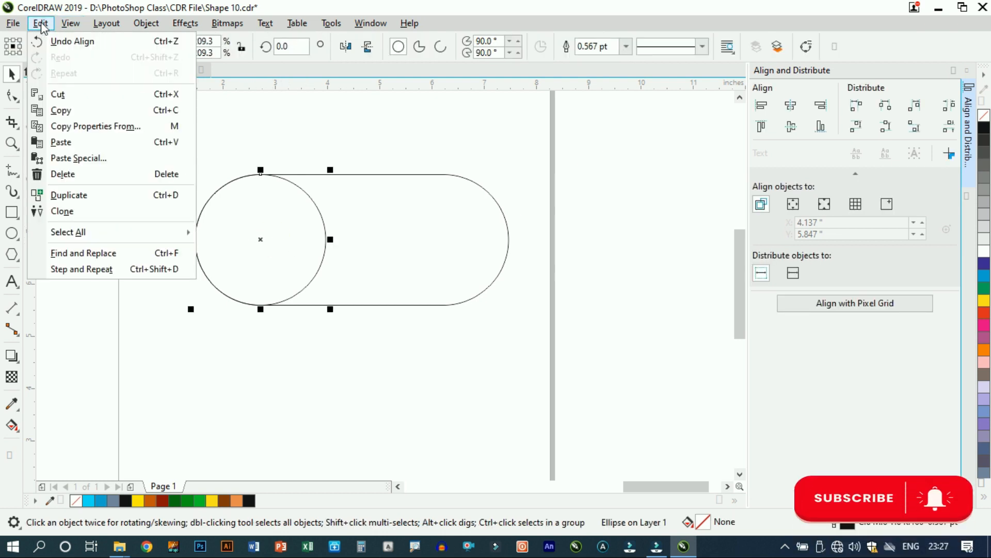
{"action": "left_click", "coordinate": [81, 112]}
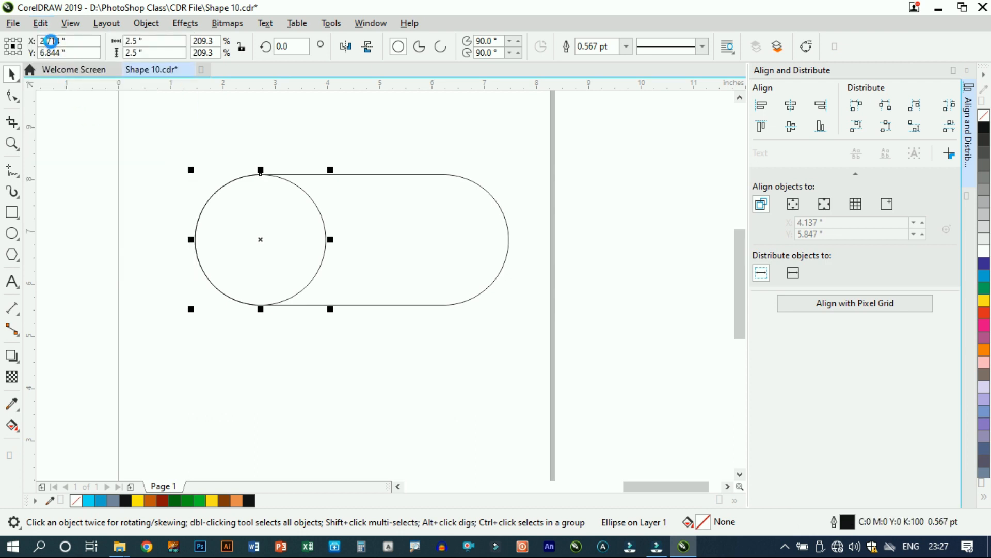
{"action": "left_click", "coordinate": [41, 25]}
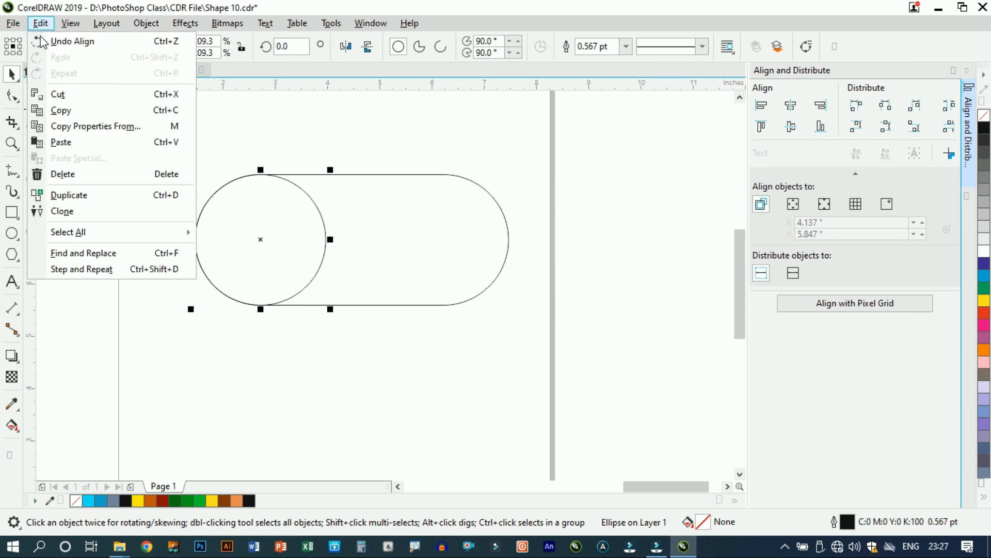
{"action": "left_click", "coordinate": [61, 143]}
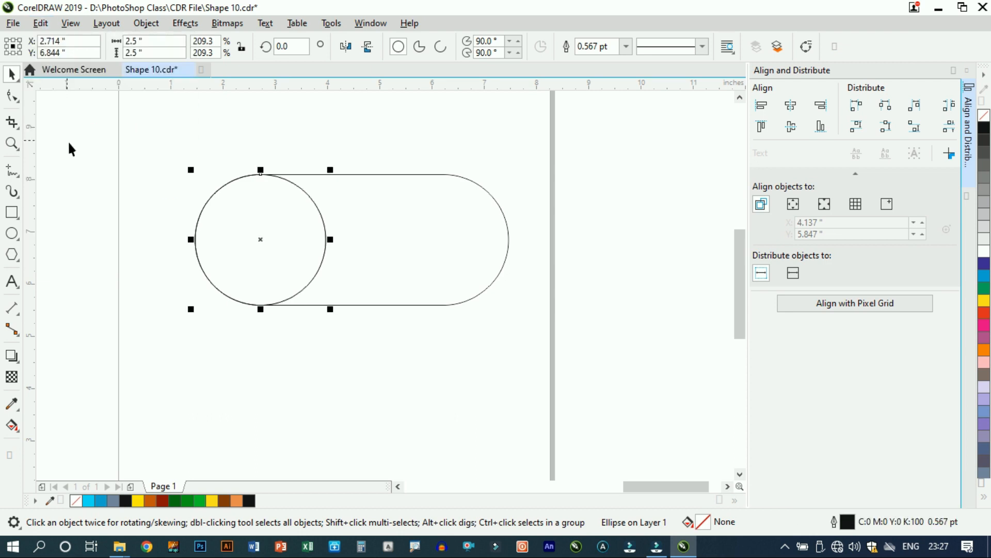
- Align the pasted circle to the right edge of the rounded rectangle
{"action": "left_click", "coordinate": [417, 229], "text": "shift"}
{"action": "left_click", "coordinate": [821, 108]}
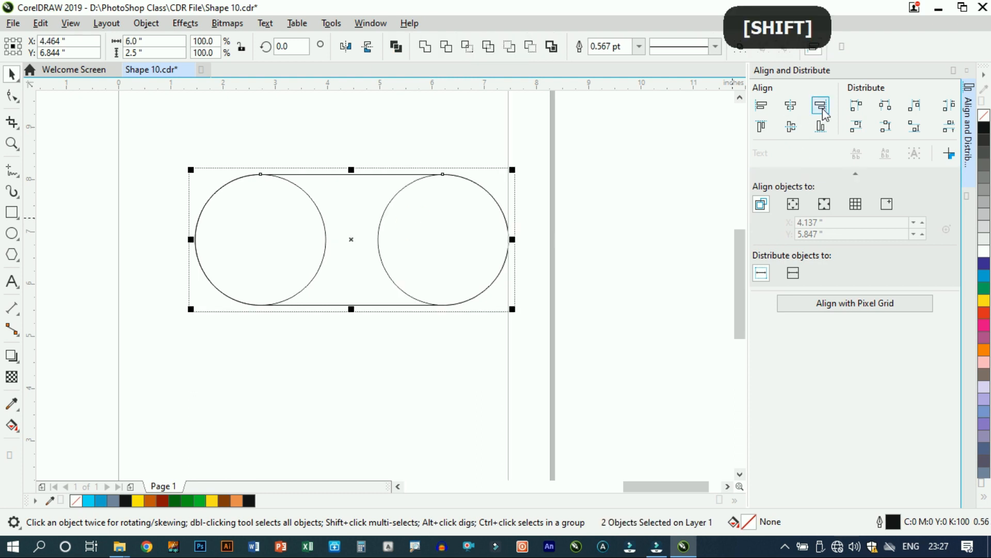
{"action": "left_click", "coordinate": [583, 134]}
- Move the rounded rectangle's rotation centre to the centre of the left circle
{"action": "scroll", "coordinate": [490, 289], "scroll_direction": "down", "scroll_amount": 2}
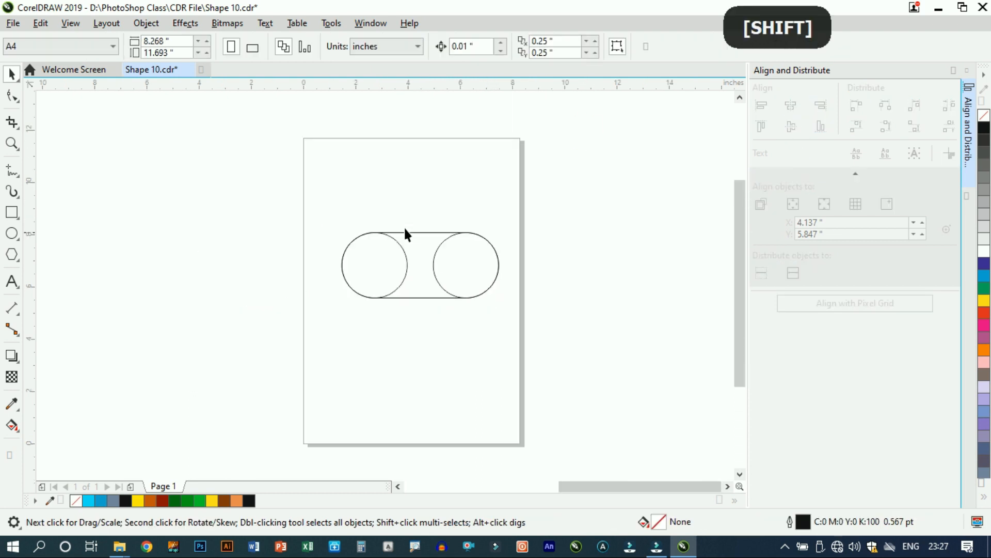
{"action": "scroll", "coordinate": [372, 192], "scroll_direction": "up", "scroll_amount": 2}
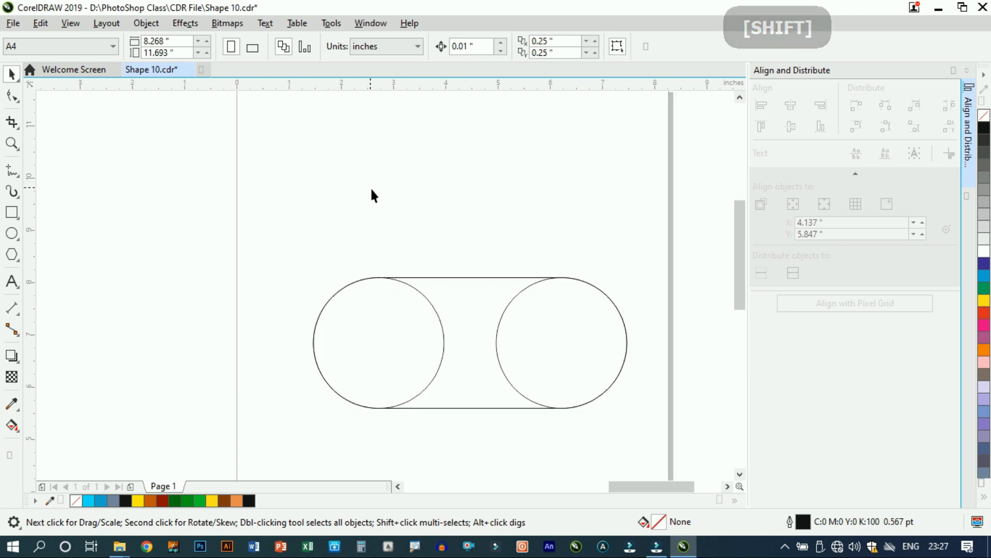
{"action": "left_click", "coordinate": [478, 308]}
{"action": "left_click", "coordinate": [477, 309]}
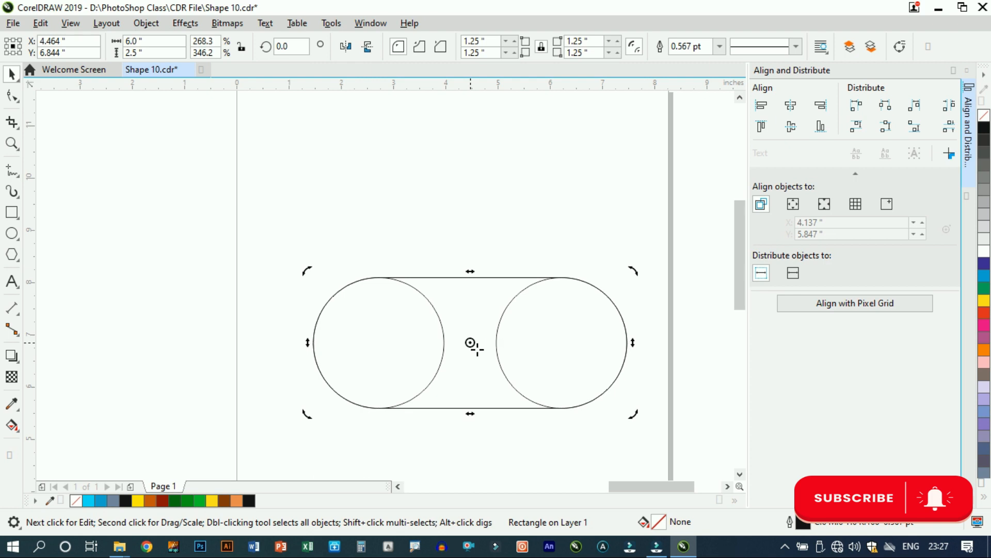
{"action": "left_click_drag", "start_coordinate": [387, 340], "coordinate": [380, 343]}
- Rotate a copy of the rounded rectangle by 60 degrees about the left circle's centre, keeping the original horizontal
{"action": "left_click", "coordinate": [393, 201]}
{"action": "left_click", "coordinate": [475, 327]}
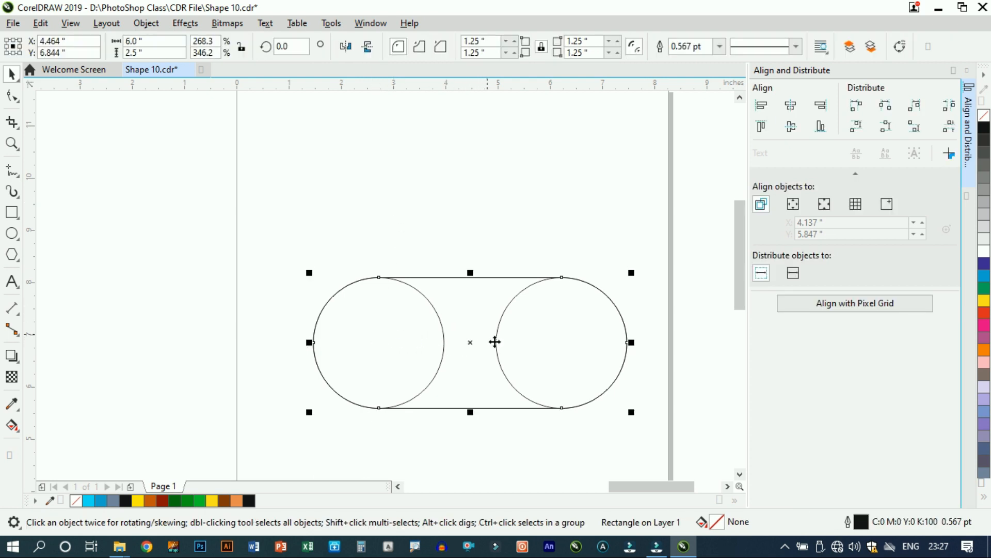
{"action": "left_click", "coordinate": [495, 342]}
{"action": "left_click_drag", "start_coordinate": [641, 422], "coordinate": [554, 205]}
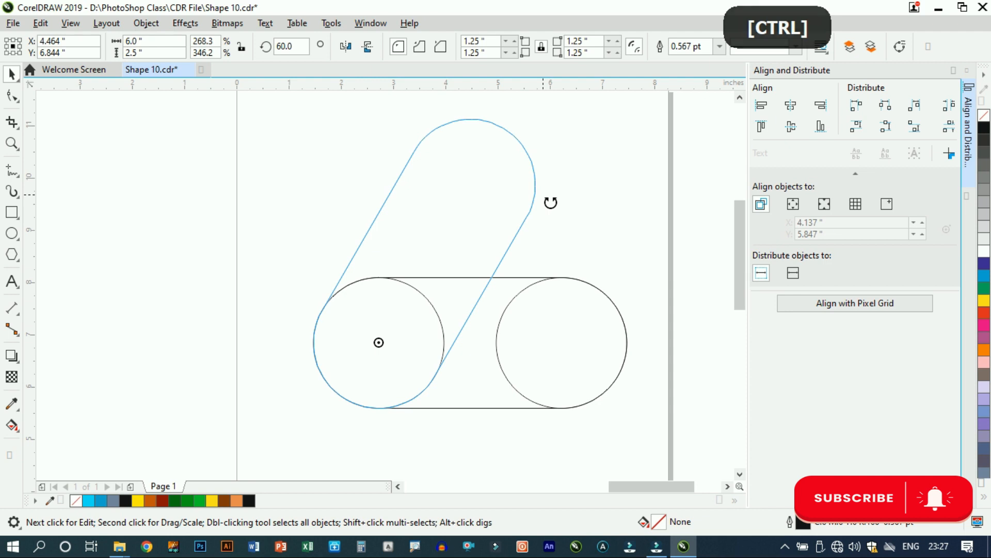
{"action": "left_click_drag", "start_coordinate": [551, 202], "coordinate": [543, 194]}
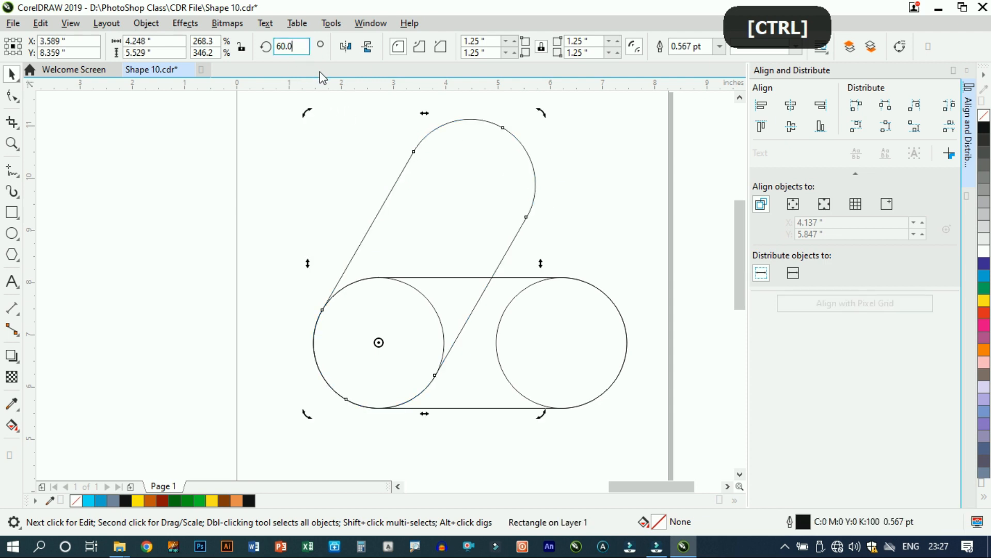
{"action": "key", "text": "ctrl+4"}
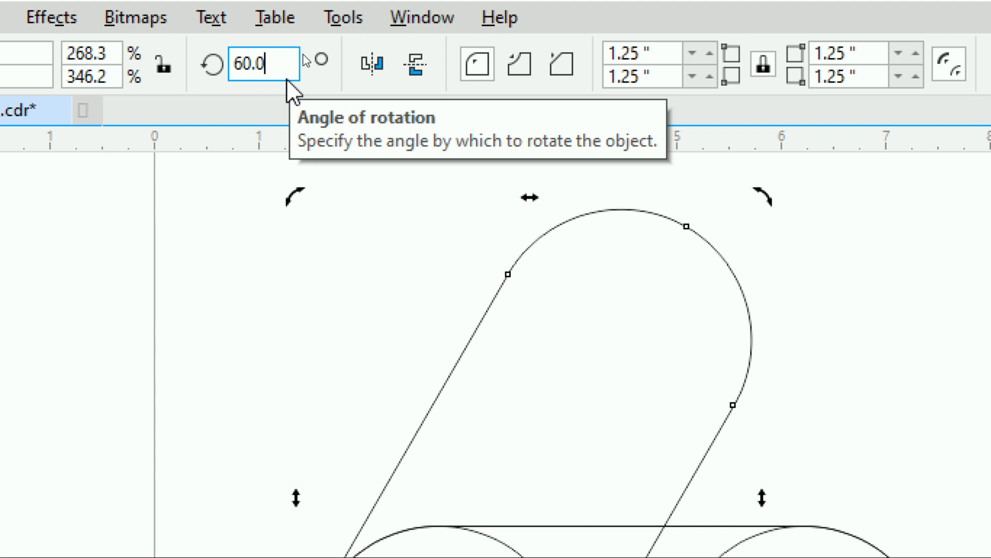
{"action": "key", "text": "ctrl+4"}
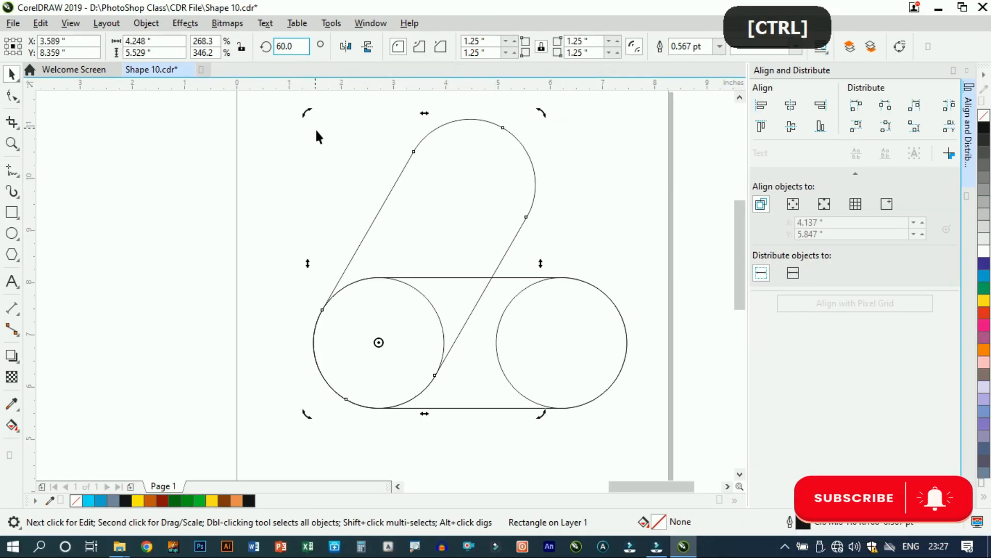
{"action": "left_click", "coordinate": [318, 140]}
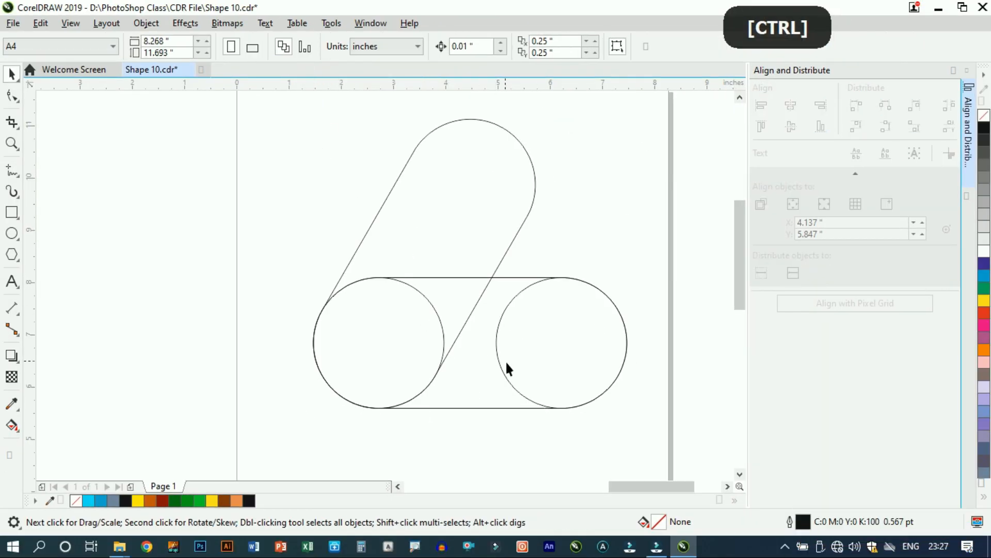
- Move the horizontal rounded rectangle's rotation centre to the centre of the right circle
{"action": "left_click", "coordinate": [483, 368]}
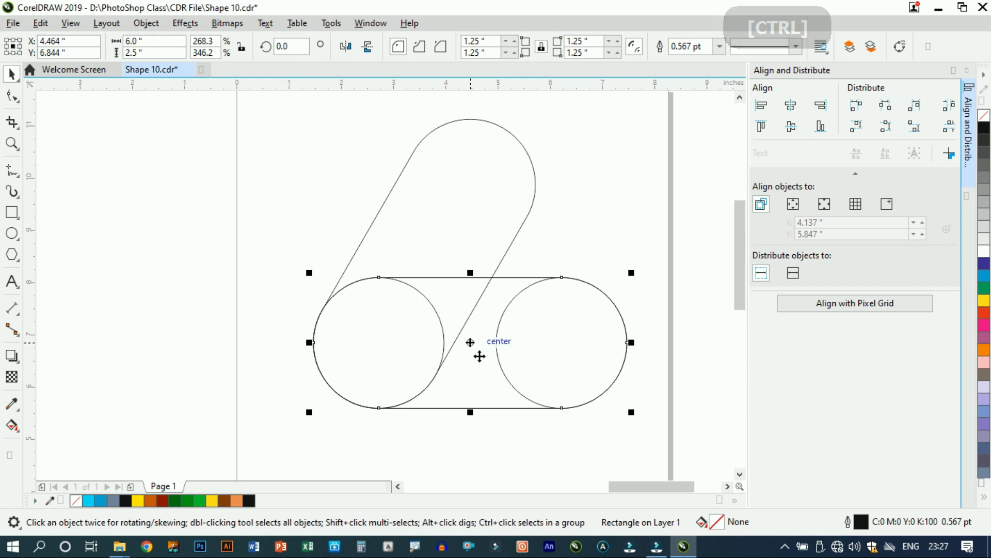
{"action": "left_click", "coordinate": [480, 356]}
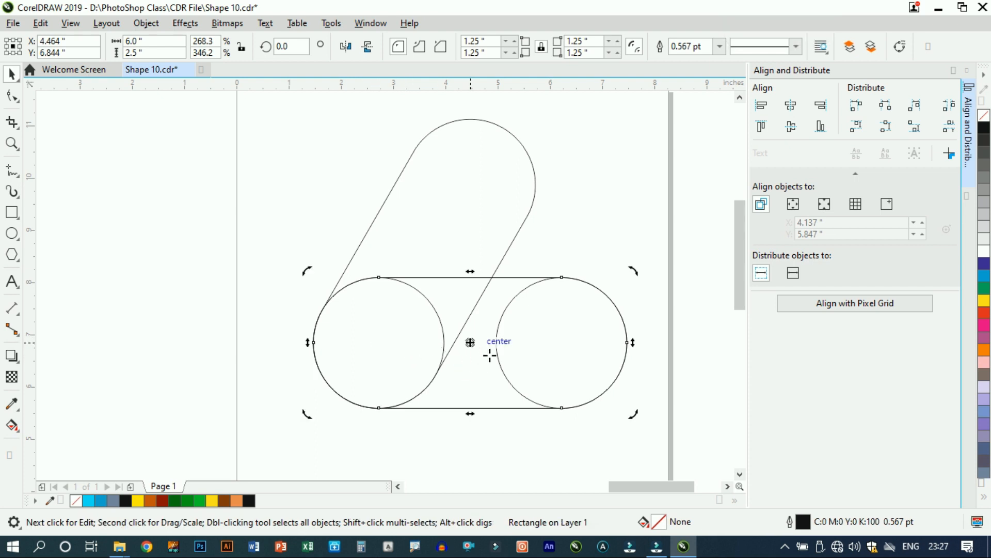
{"action": "left_click", "coordinate": [473, 391]}
{"action": "left_click", "coordinate": [471, 391]}
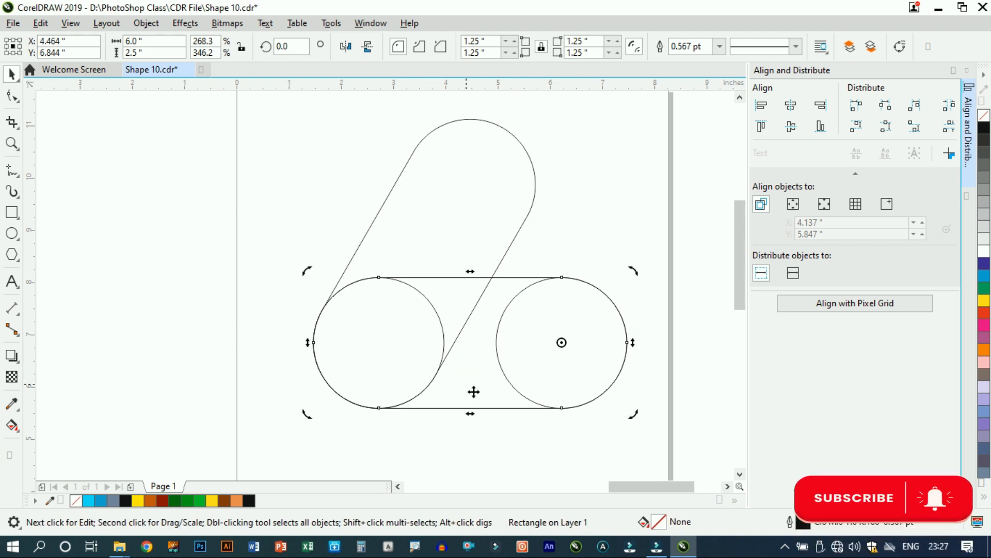
- Rotate a copy of the horizontal rounded rectangle to 300 degrees about the right circle's centre, keeping the original in place
{"action": "left_click_drag", "start_coordinate": [312, 418], "coordinate": [459, 212]}
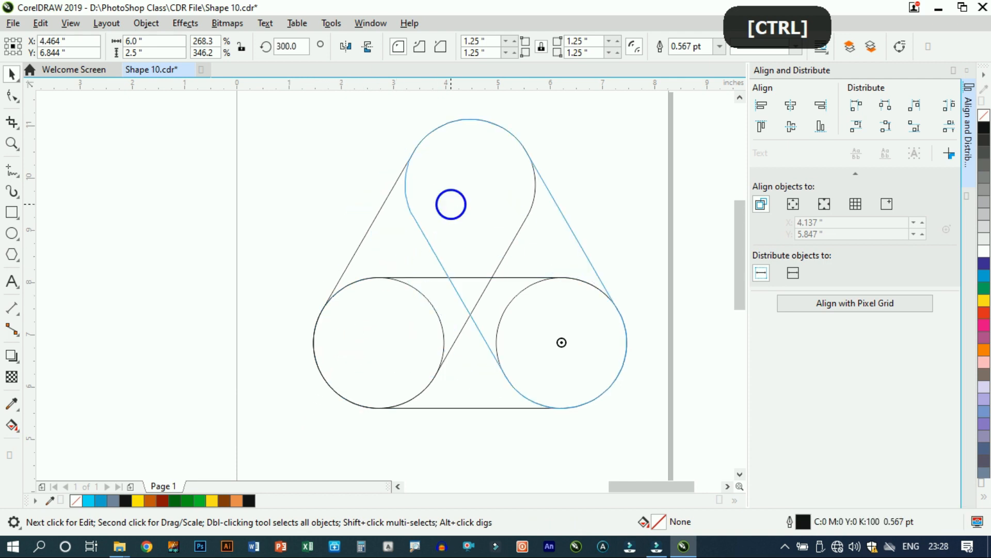
{"action": "left_click_drag", "start_coordinate": [458, 211], "coordinate": [455, 211]}
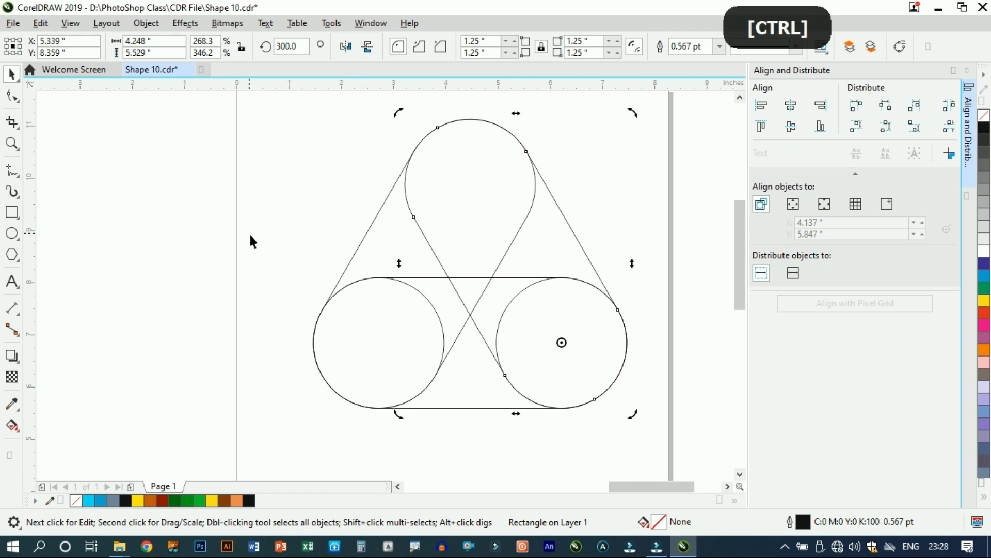
{"action": "left_click", "coordinate": [300, 47]}
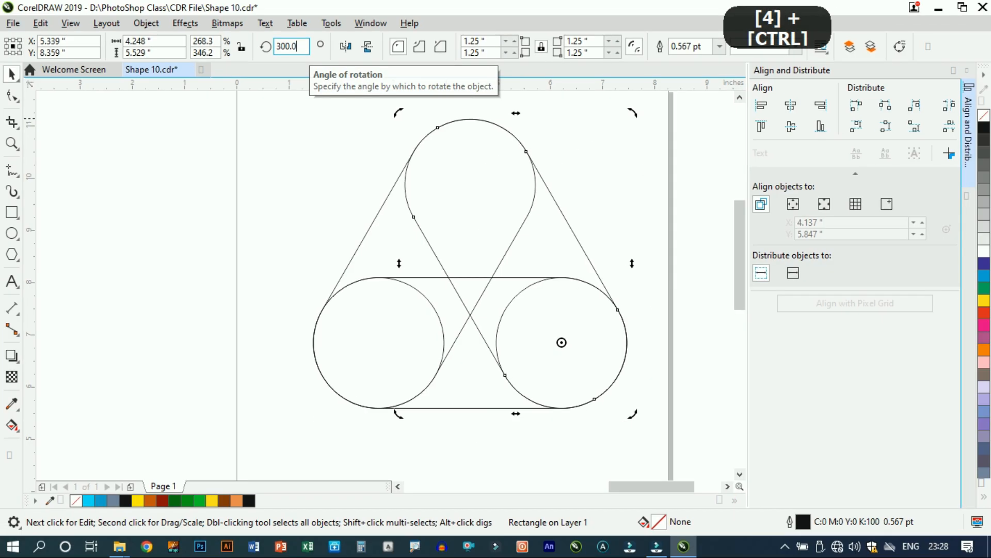
{"action": "left_click", "coordinate": [294, 279]}
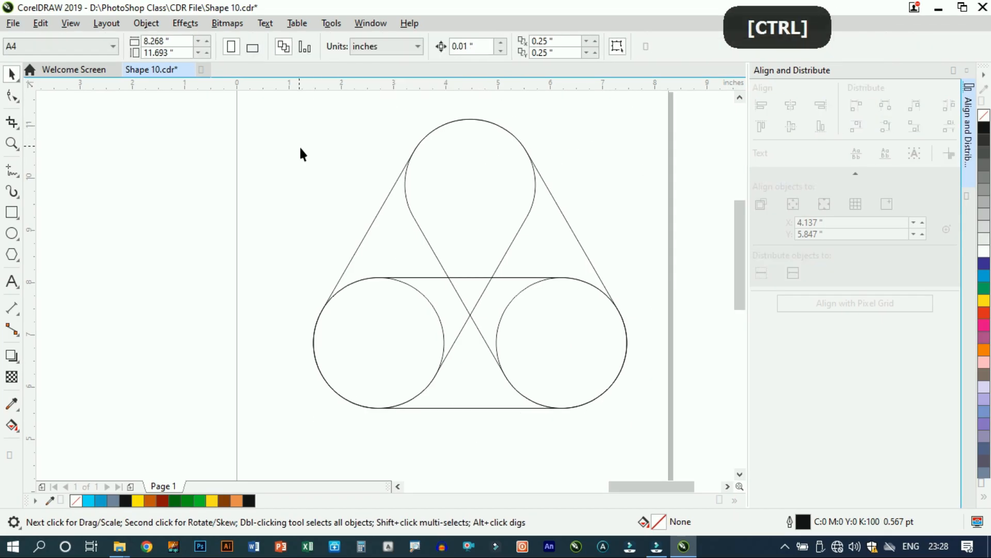
- Smart Fill the left side region, the upper teardrop region and the small central triangle in blue-grey with a 0.567 pt outline
{"action": "left_click", "coordinate": [20, 437]}
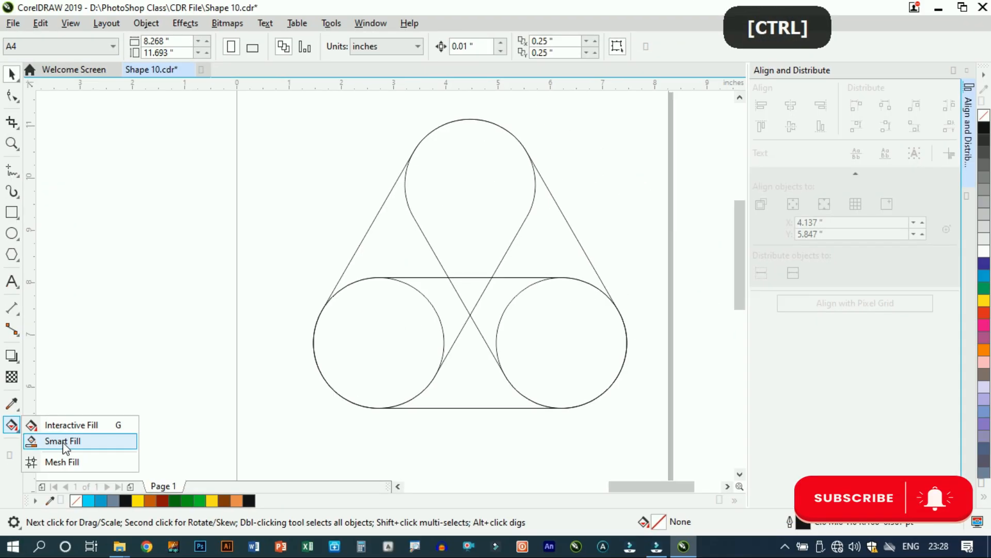
{"action": "left_click", "coordinate": [63, 442]}
{"action": "left_click", "coordinate": [388, 266]}
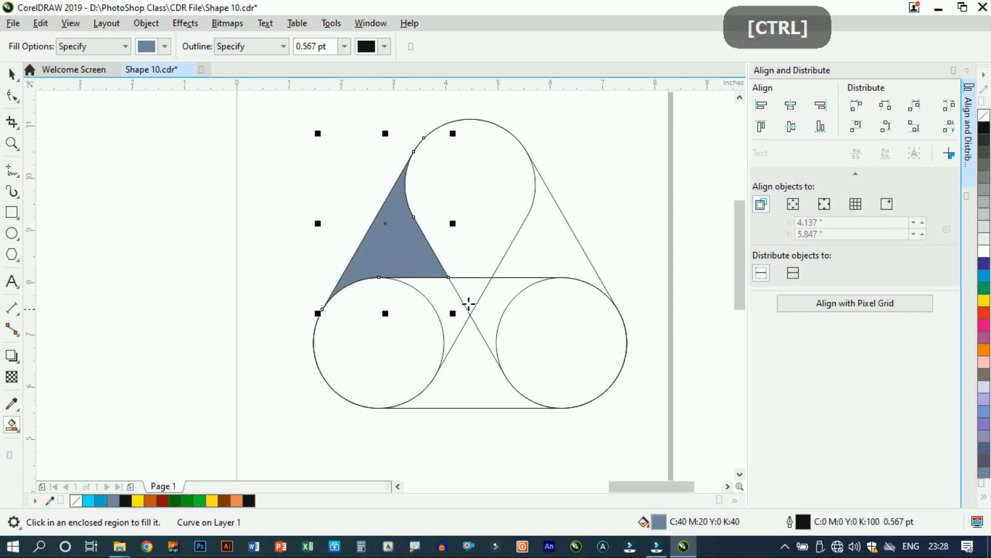
{"action": "left_click", "coordinate": [472, 193]}
{"action": "left_click", "coordinate": [476, 297]}
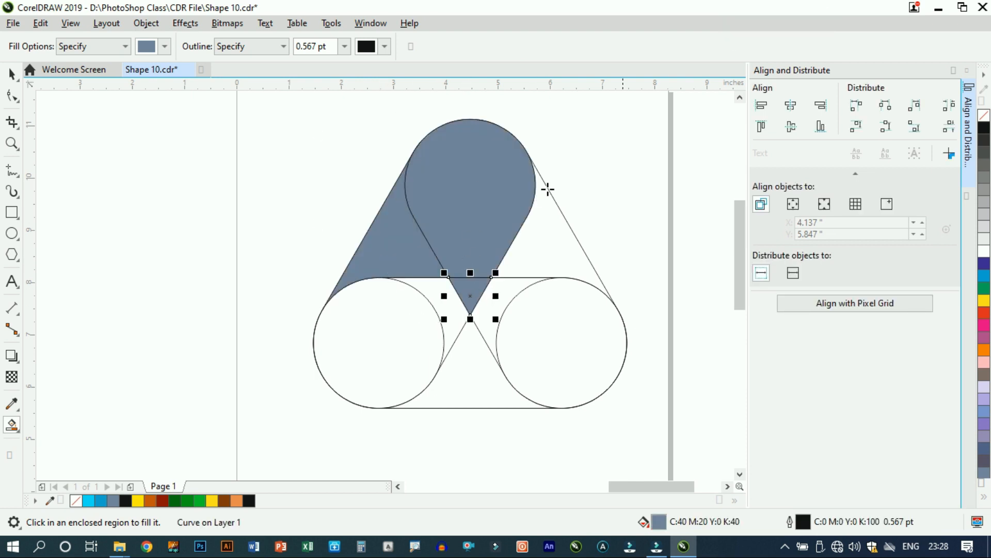
- Move the three filled pieces together to the left, clear of the outline construction
{"action": "left_click", "coordinate": [11, 75]}
{"action": "left_click_drag", "start_coordinate": [173, 94], "coordinate": [546, 327]}
{"action": "left_click_drag", "start_coordinate": [434, 221], "coordinate": [194, 218]}
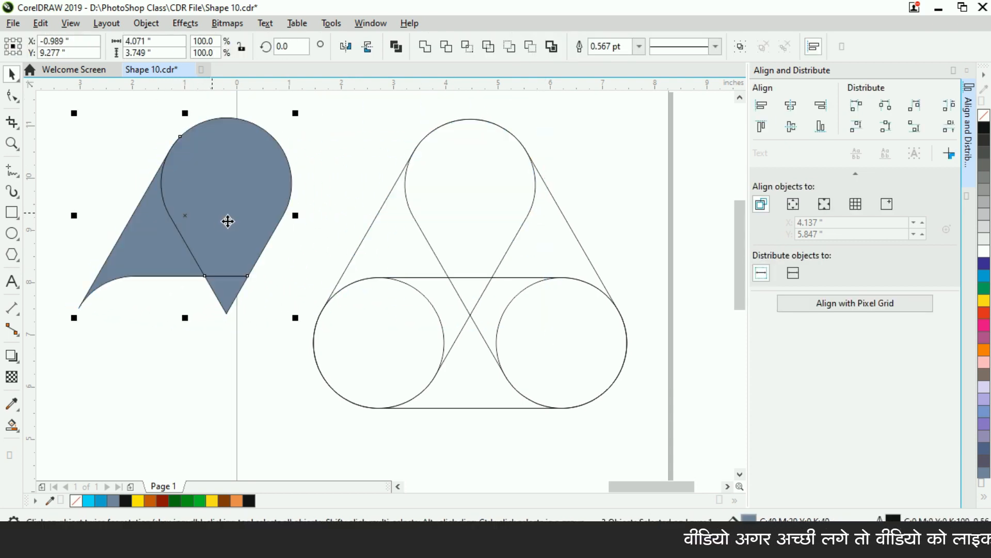
- Delete all the original circles and rounded rectangles, keeping only the filled pieces
{"action": "scroll", "coordinate": [426, 242], "scroll_direction": "down", "scroll_amount": 2}
{"action": "left_click_drag", "start_coordinate": [348, 135], "coordinate": [562, 357]}
{"action": "key", "text": "Delete"}
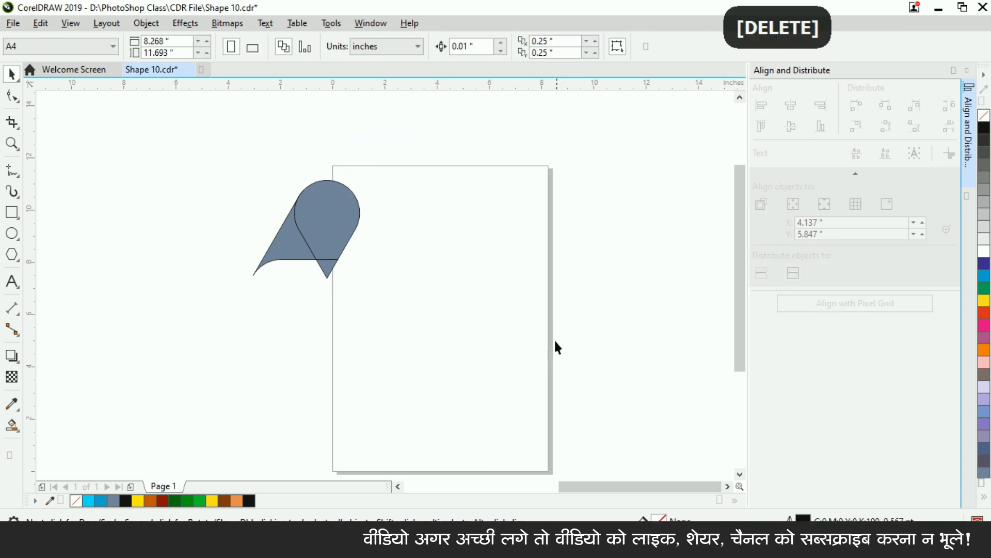
- Weld the filled left side piece and the teardrop piece into one shape, leaving the small triangle separate
{"action": "scroll", "coordinate": [246, 199], "scroll_direction": "up", "scroll_amount": 2}
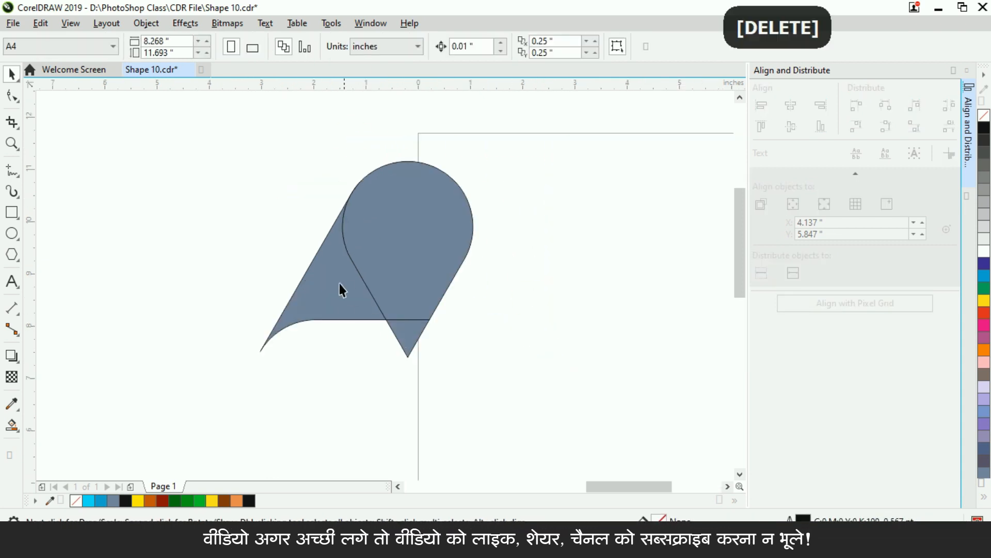
{"action": "left_click", "coordinate": [362, 294]}
{"action": "left_click", "coordinate": [426, 249], "text": "shift"}
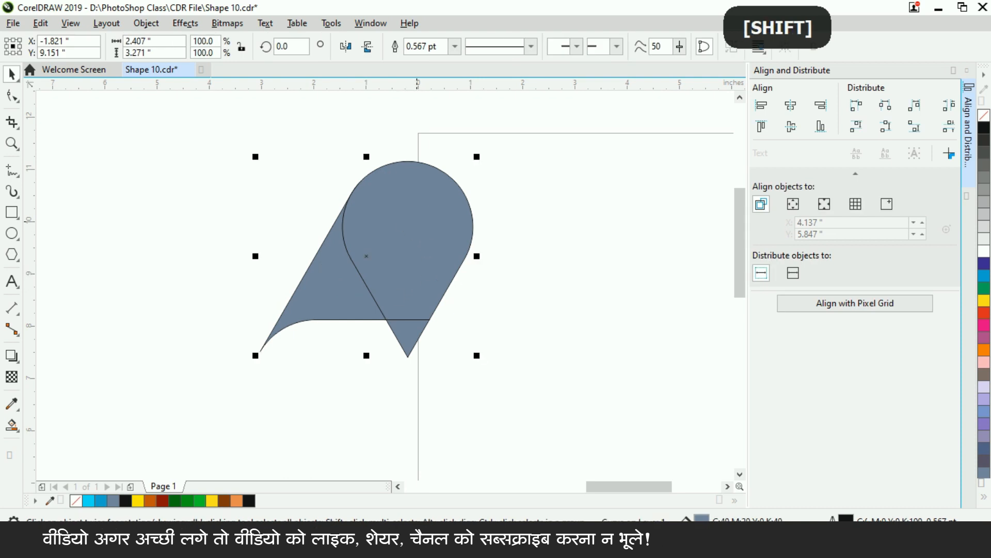
{"action": "left_click", "coordinate": [148, 24]}
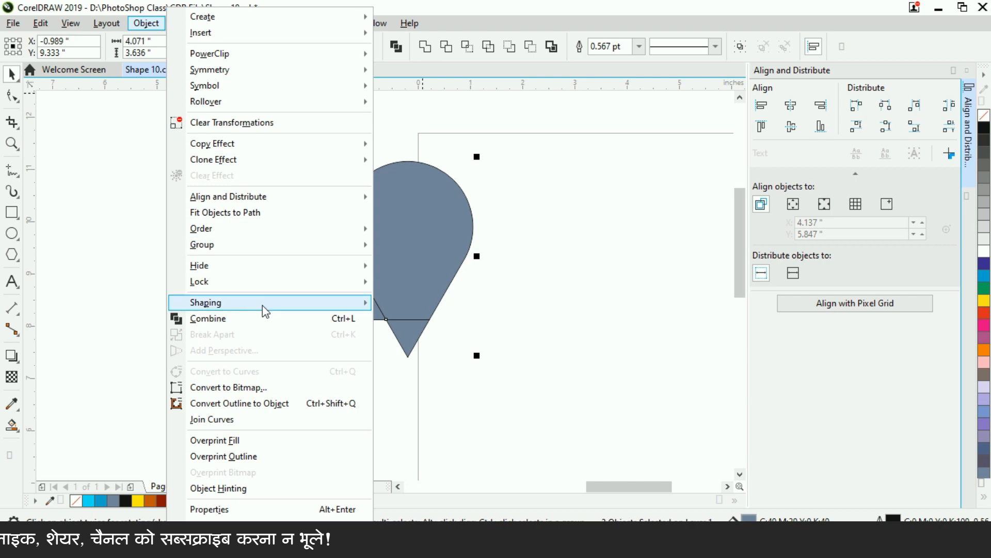
{"action": "mouse_move", "coordinate": [263, 305]}
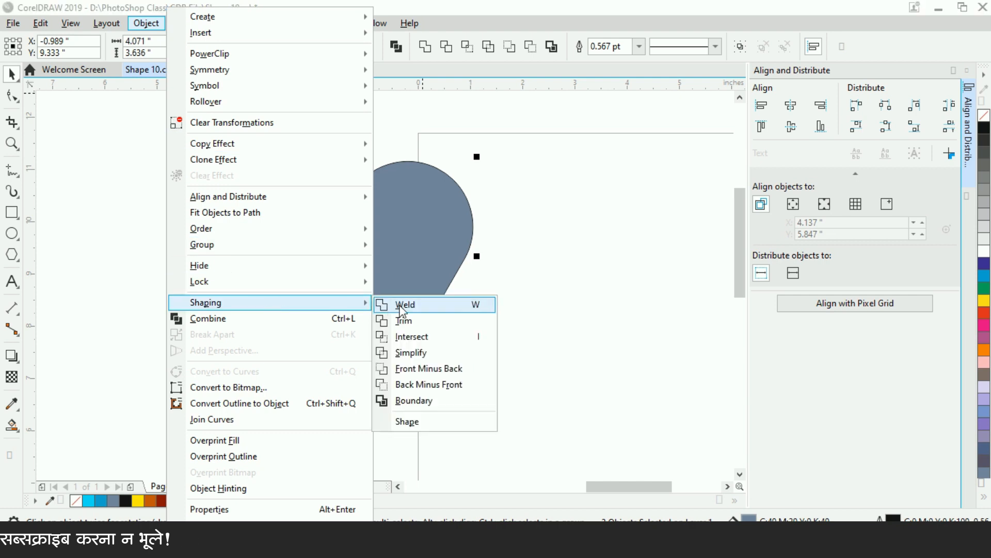
{"action": "key", "text": "ctrl"}
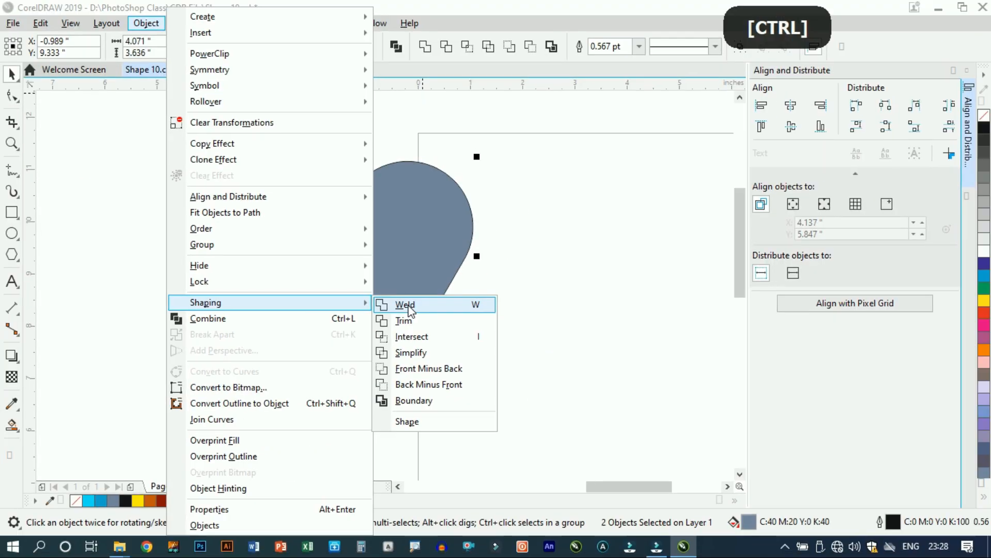
{"action": "left_click", "coordinate": [411, 305]}
{"action": "left_click", "coordinate": [523, 266]}
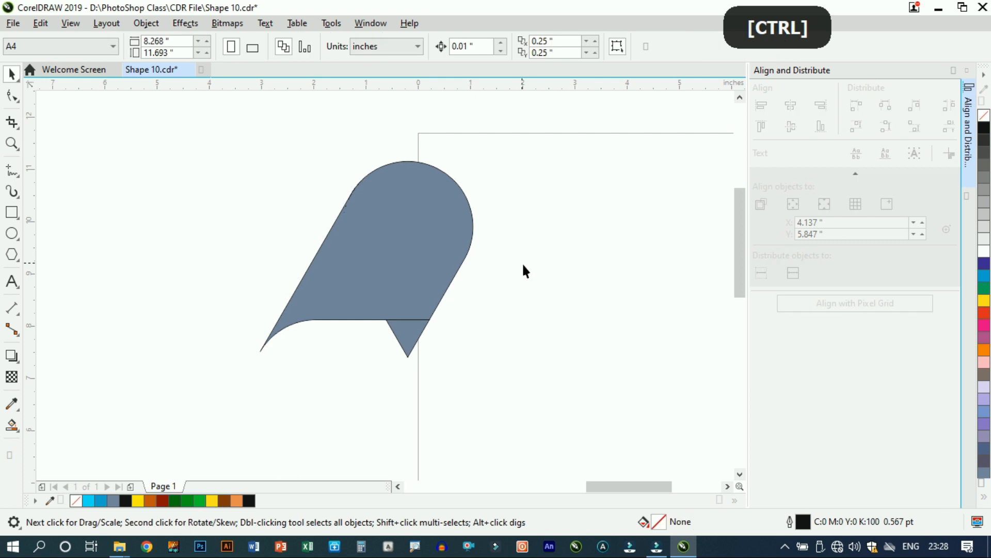
{"action": "scroll", "coordinate": [364, 182], "scroll_direction": "up", "scroll_amount": 5}
{"action": "scroll", "coordinate": [334, 184], "scroll_direction": "down", "scroll_amount": 5}
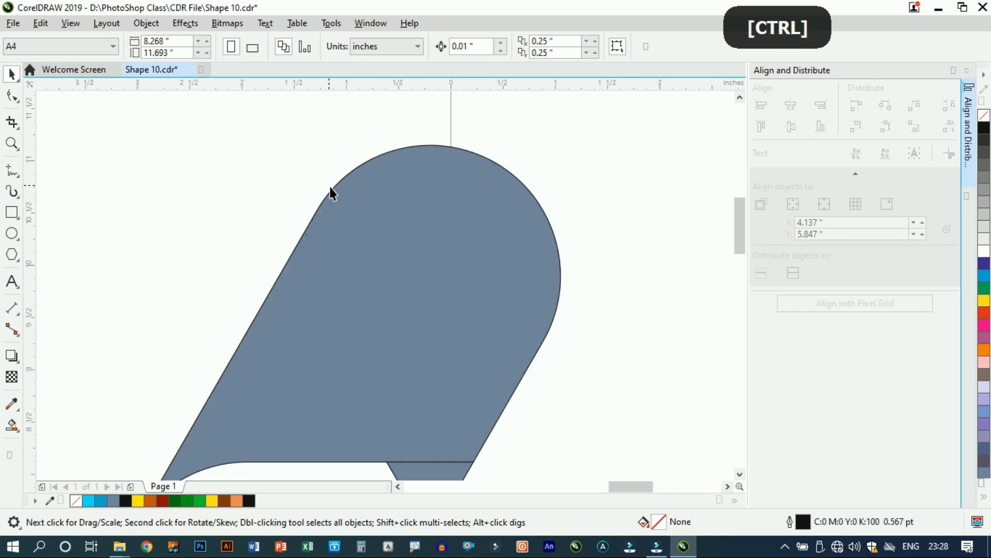
{"action": "left_click", "coordinate": [341, 214]}
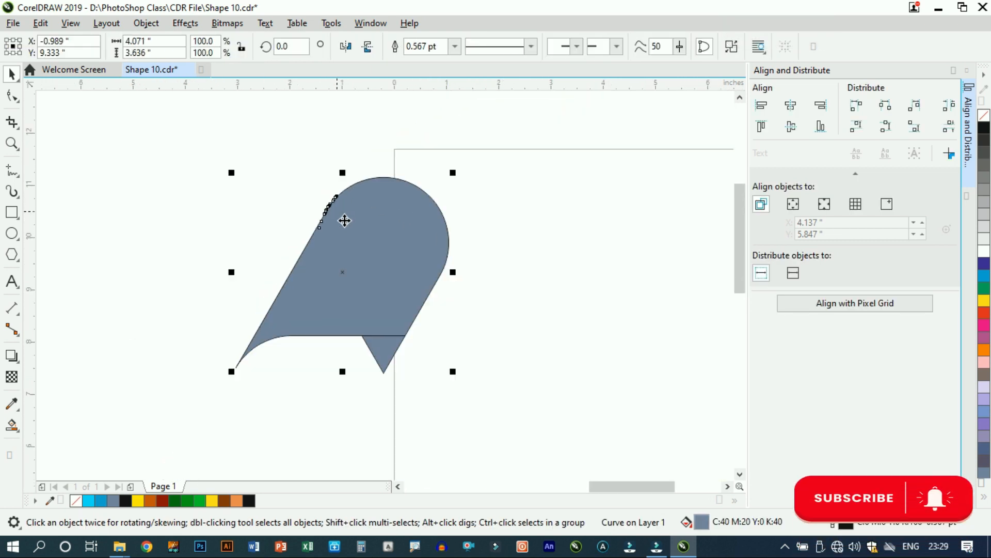
{"action": "left_click", "coordinate": [566, 243]}
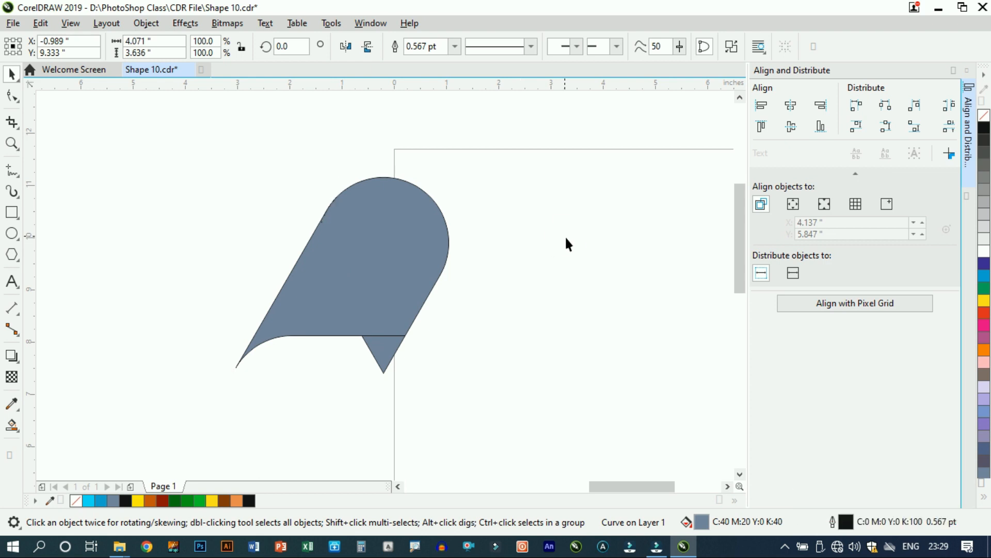
- Draw a straight Pen line from the small triangle's upper right corner to the midpoint of its left side
{"action": "left_click", "coordinate": [384, 360]}
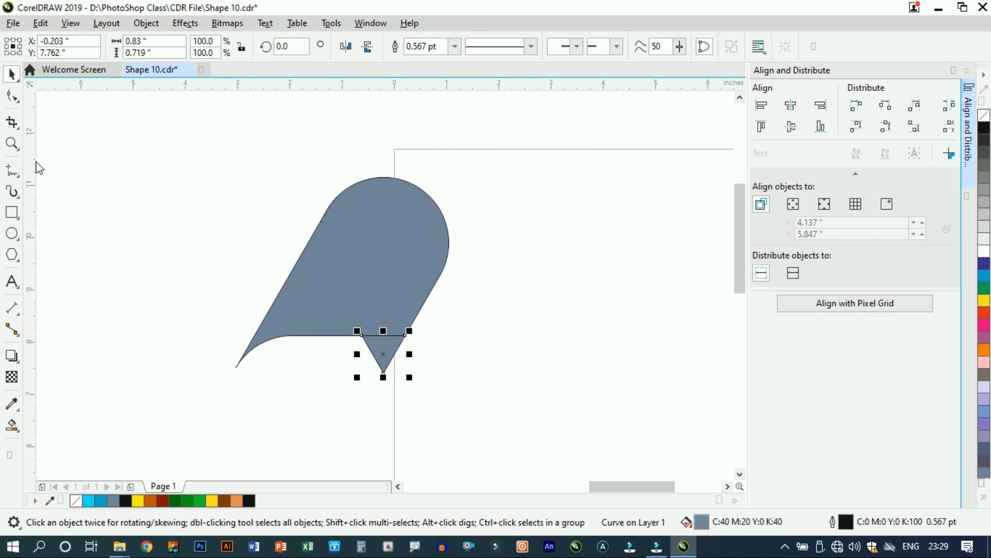
{"action": "left_click", "coordinate": [19, 181]}
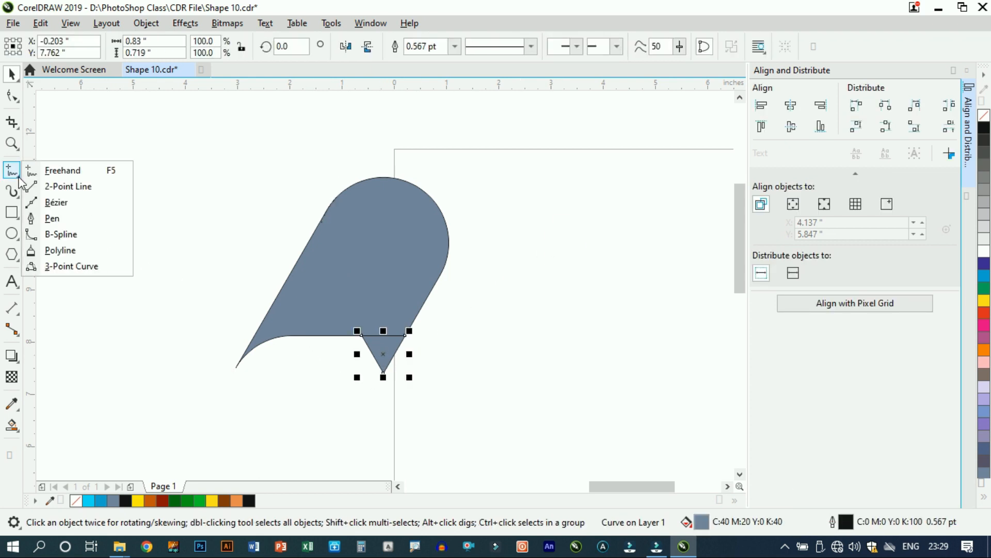
{"action": "left_click", "coordinate": [65, 219]}
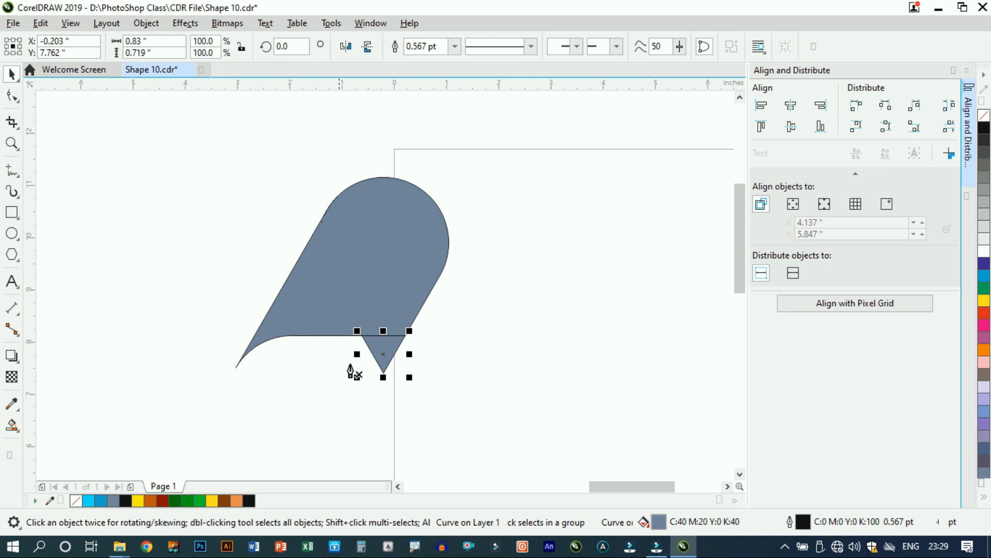
{"action": "scroll", "coordinate": [349, 377], "scroll_direction": "up", "scroll_amount": 3}
{"action": "scroll", "coordinate": [568, 287], "scroll_direction": "up", "scroll_amount": 1}
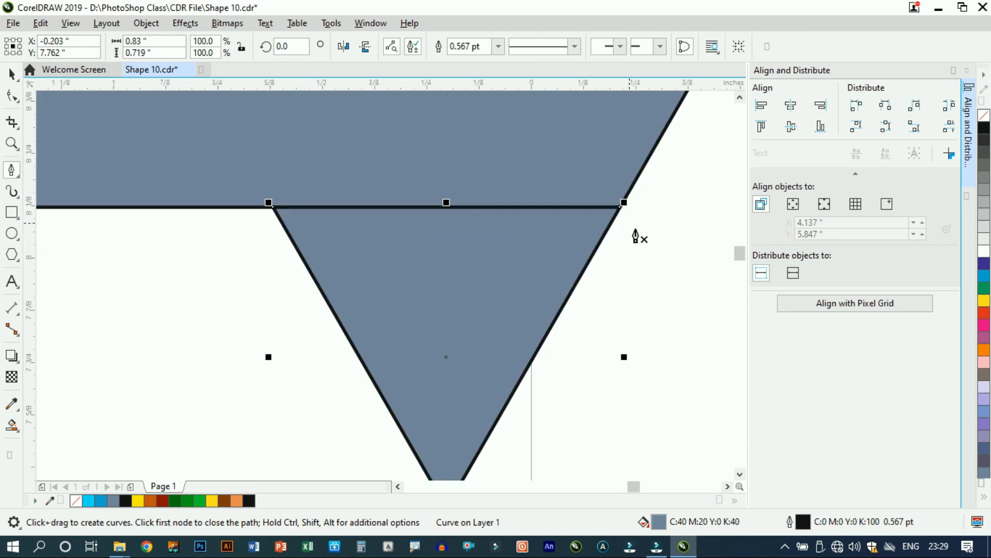
{"action": "scroll", "coordinate": [610, 252], "scroll_direction": "up", "scroll_amount": 1}
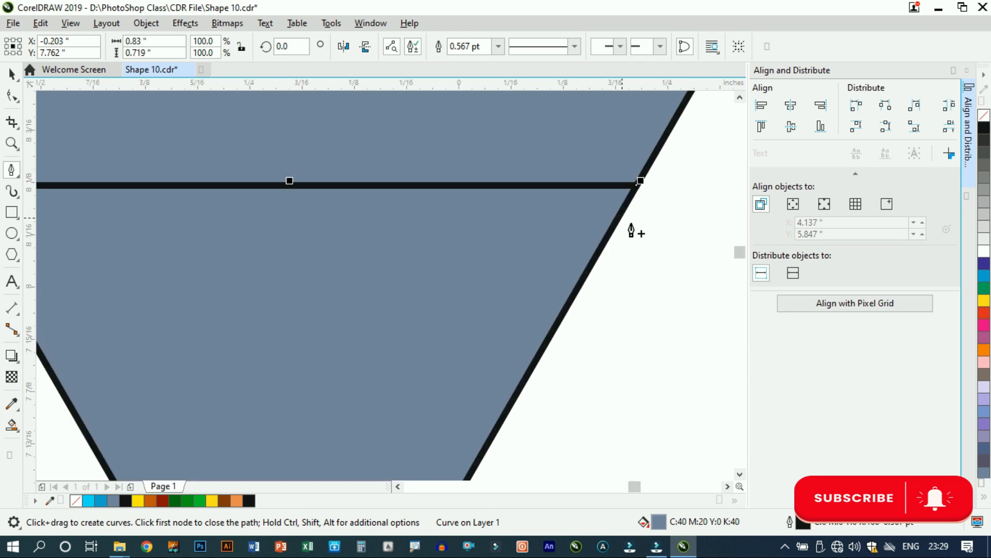
{"action": "scroll", "coordinate": [642, 202], "scroll_direction": "down", "scroll_amount": 1}
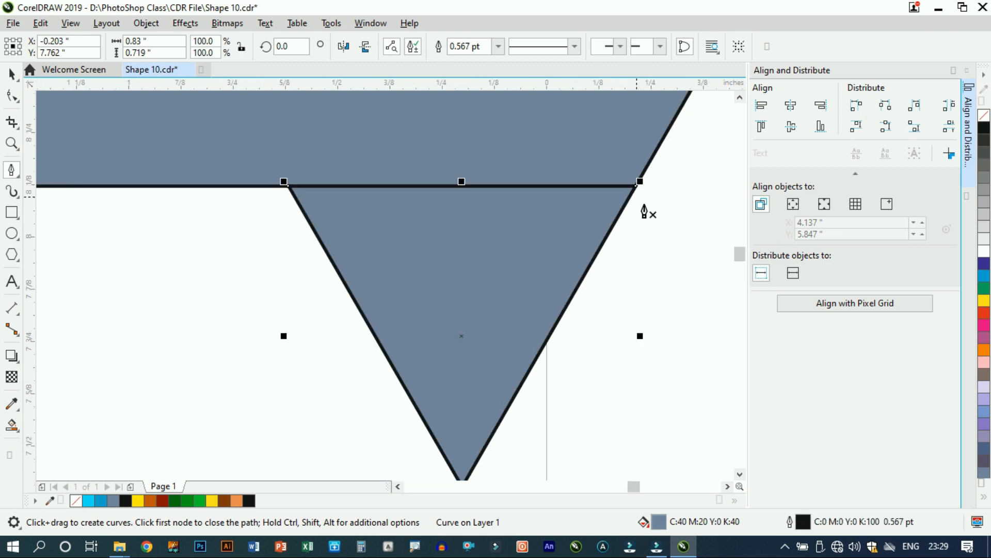
{"action": "left_click", "coordinate": [645, 197]}
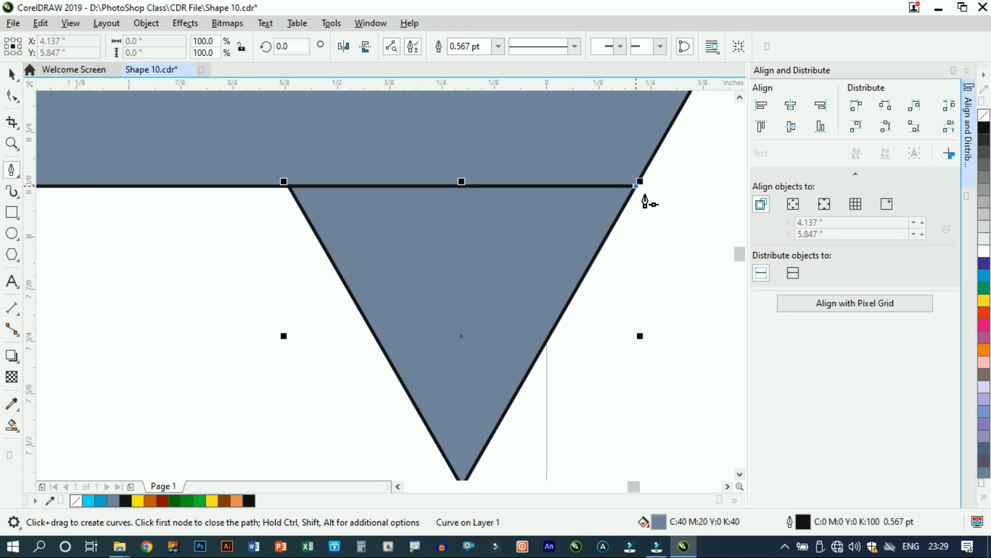
{"action": "left_click", "coordinate": [389, 349]}
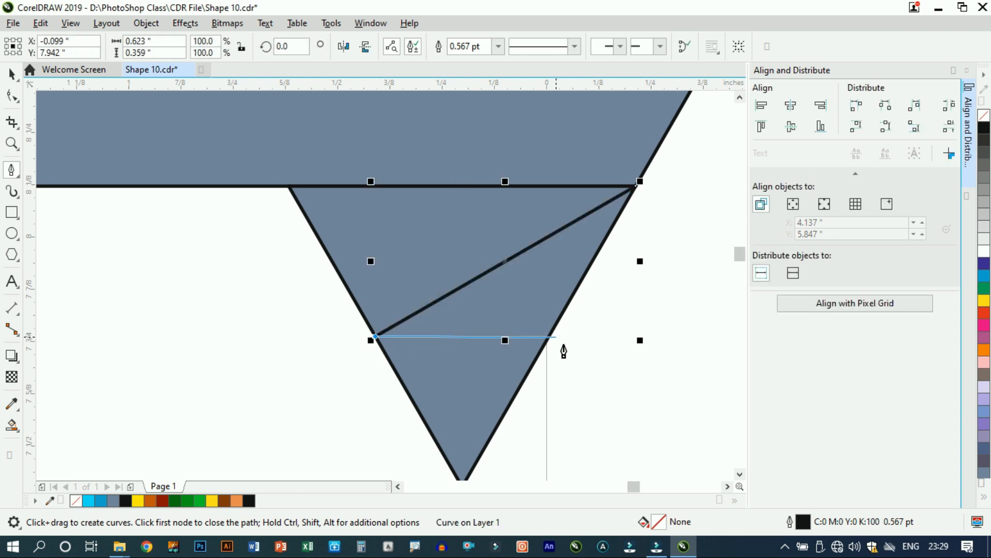
{"action": "key", "text": "Escape"}
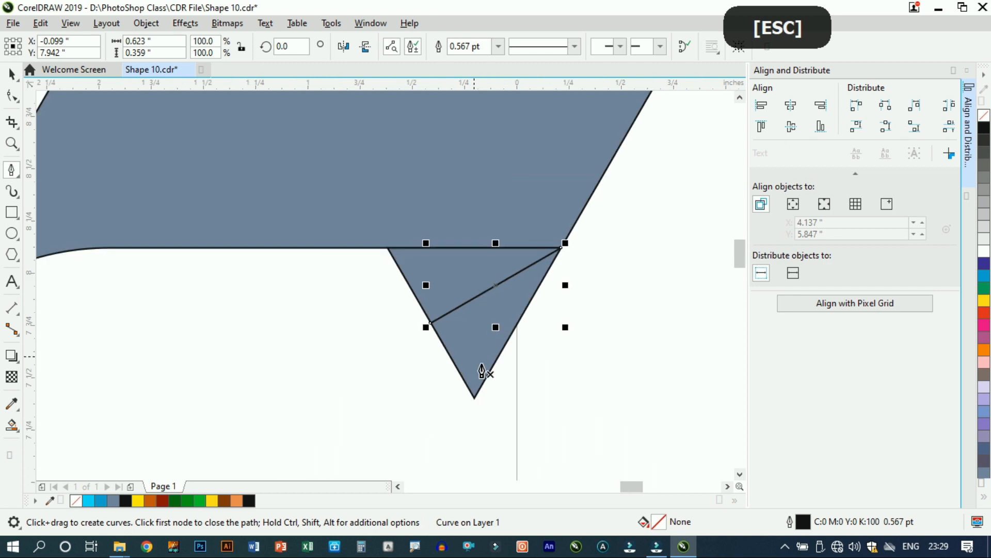
- Draw a vertical Pen line from the small triangle's bottom tip to the midpoint of its top edge
{"action": "left_click", "coordinate": [474, 398]}
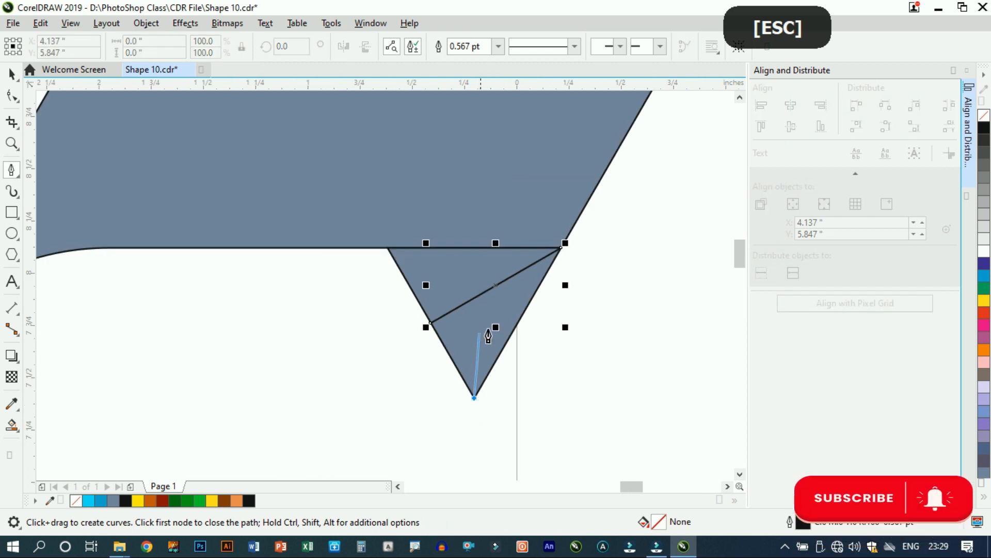
{"action": "double_click", "coordinate": [474, 247]}
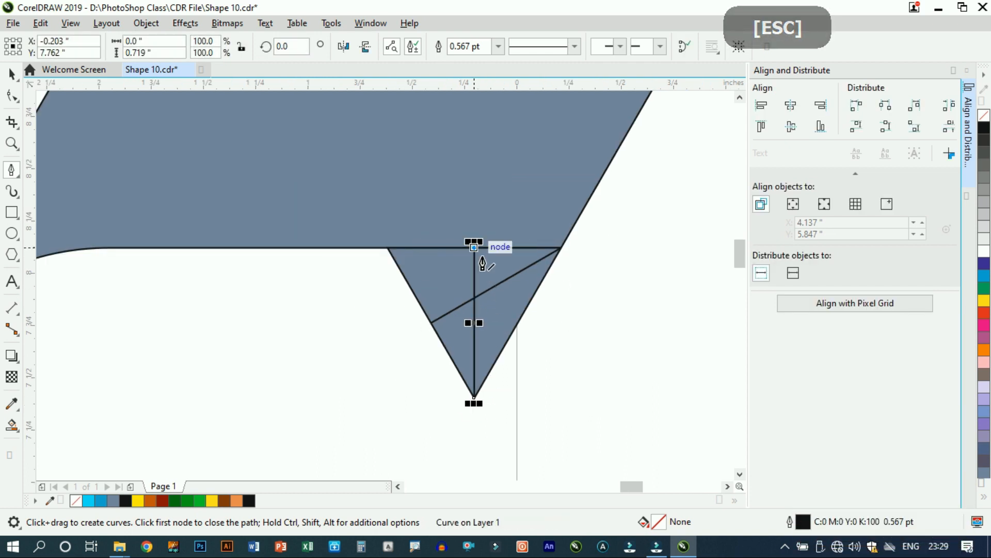
{"action": "left_click", "coordinate": [483, 264]}
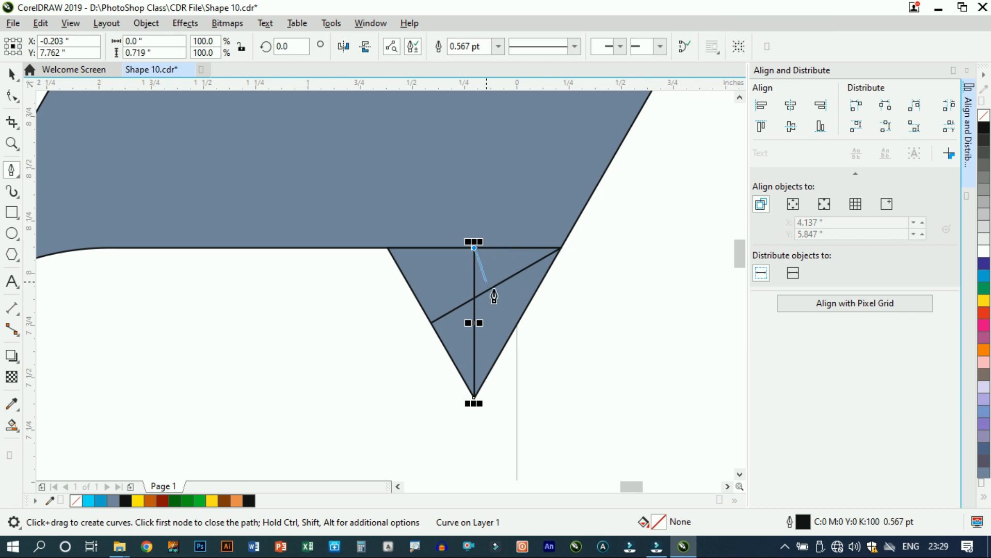
{"action": "key", "text": "Escape"}
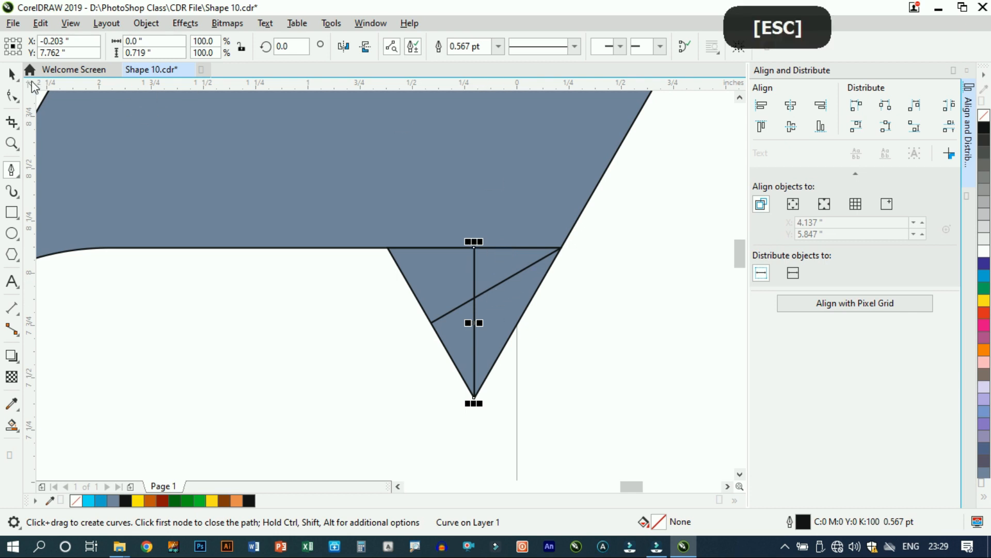
{"action": "key", "text": "Escape"}
- Group the small triangle with the two median lines drawn across it
{"action": "scroll", "coordinate": [510, 319], "scroll_direction": "down", "scroll_amount": 2}
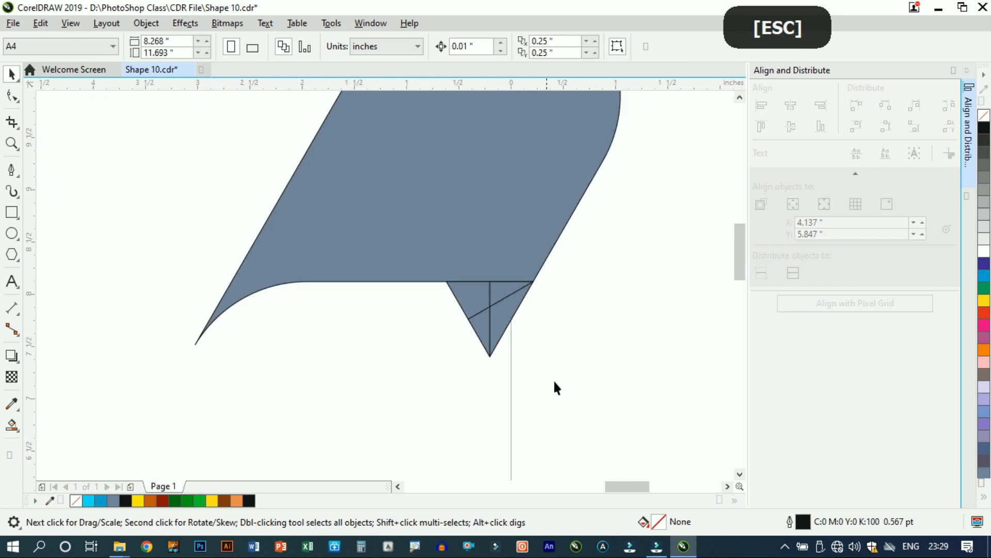
{"action": "left_click_drag", "start_coordinate": [401, 263], "coordinate": [399, 261]}
{"action": "left_click_drag", "start_coordinate": [739, 20], "coordinate": [852, 35]}
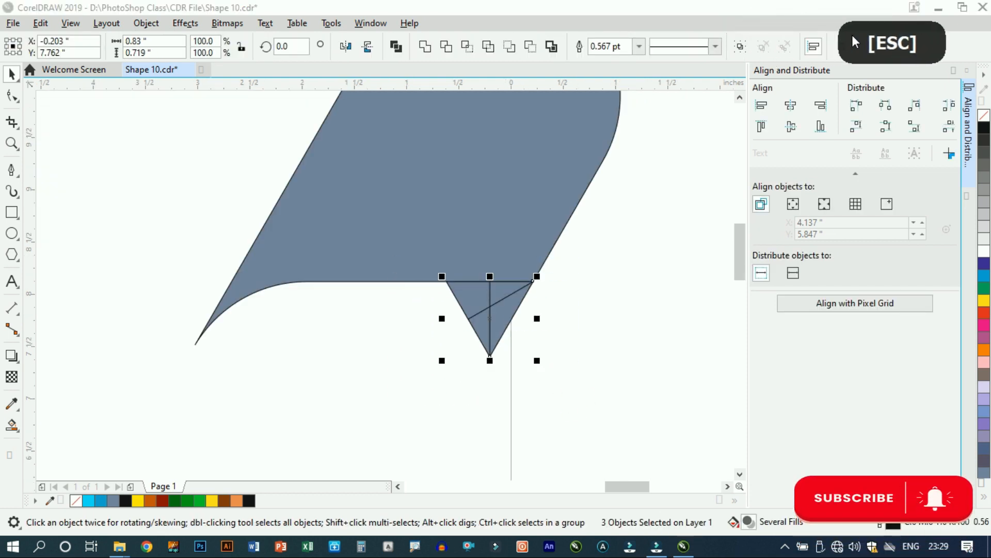
{"action": "key", "text": "ctrl+g"}
{"action": "left_click", "coordinate": [626, 284]}
- Apply a linear fountain fill to the large welded shape with Interactive Fill, running from its left slanted edge to its right slanted edge
{"action": "left_click", "coordinate": [404, 221]}
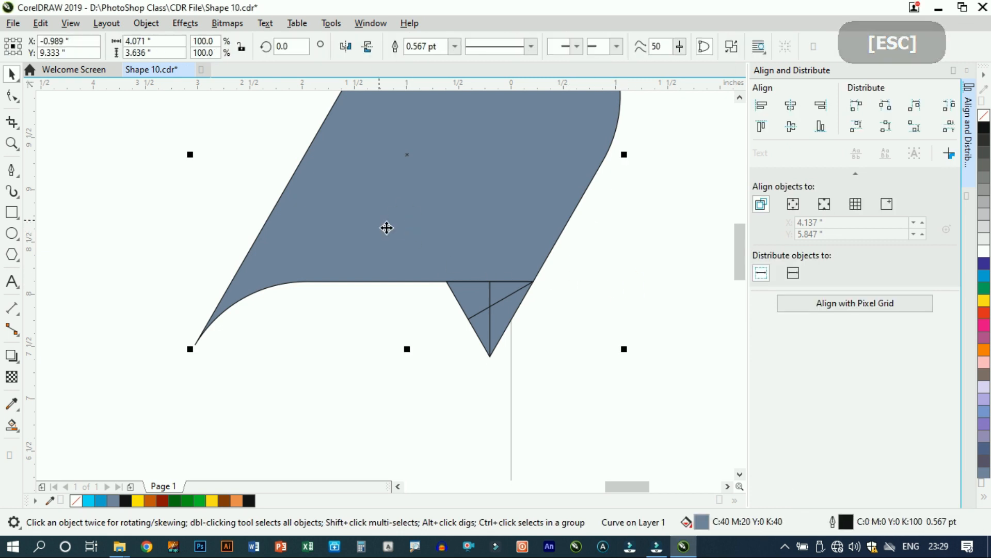
{"action": "scroll", "coordinate": [387, 228], "scroll_direction": "down", "scroll_amount": 2}
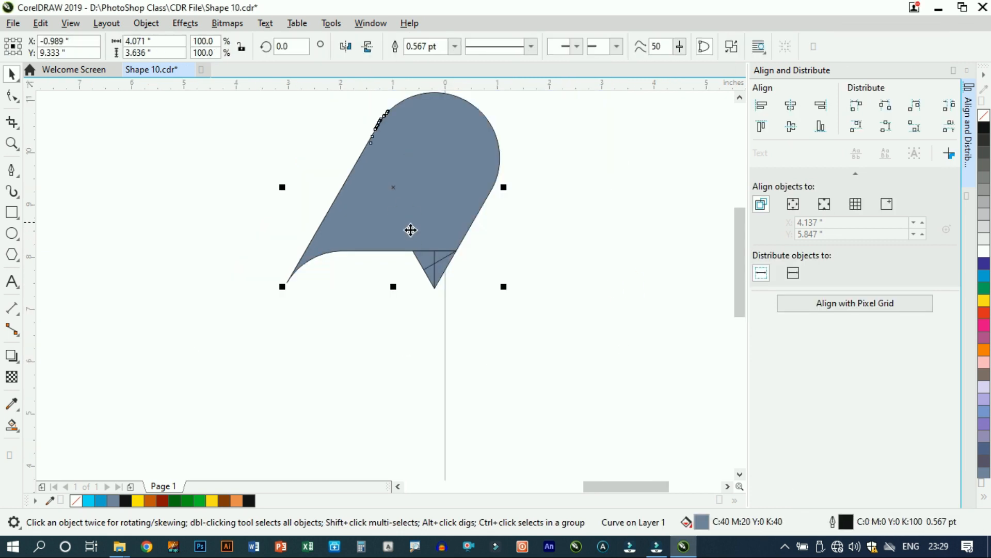
{"action": "left_click", "coordinate": [18, 433]}
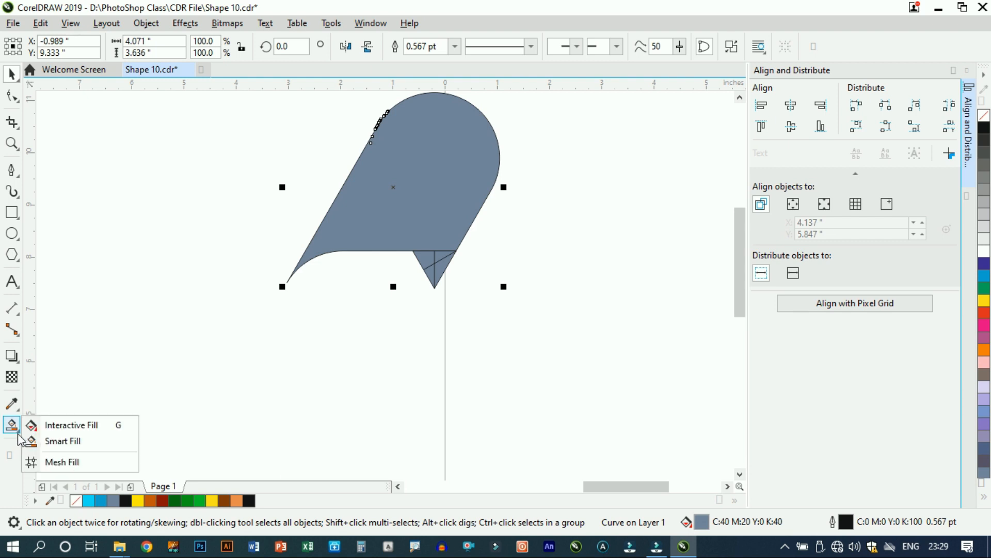
{"action": "left_click", "coordinate": [66, 425]}
{"action": "scroll", "coordinate": [393, 139], "scroll_direction": "up", "scroll_amount": 2}
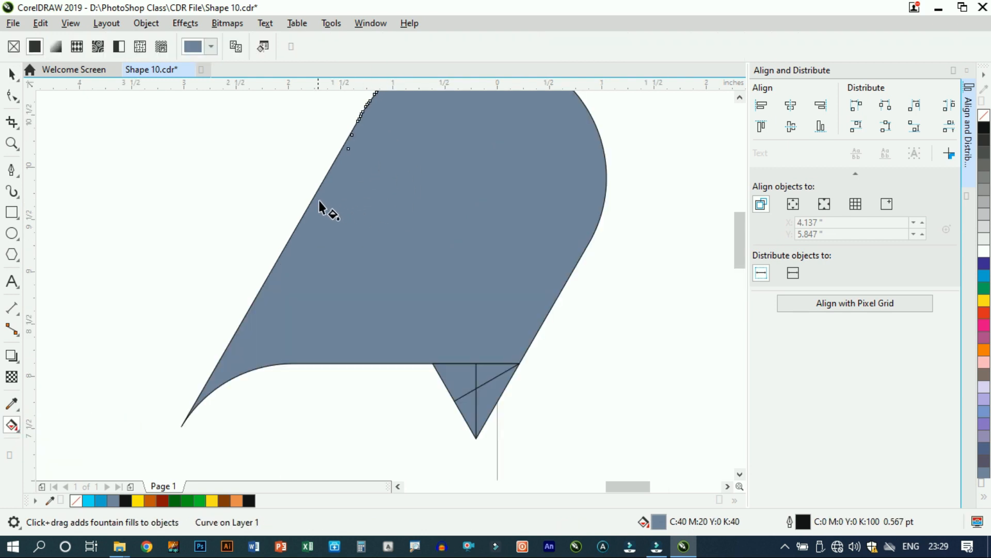
{"action": "mouse_move", "coordinate": [313, 198]}
{"action": "left_mouse_down"}
{"action": "mouse_move", "coordinate": [560, 274]}
{"action": "mouse_move", "coordinate": [557, 296]}
{"action": "left_mouse_up"}
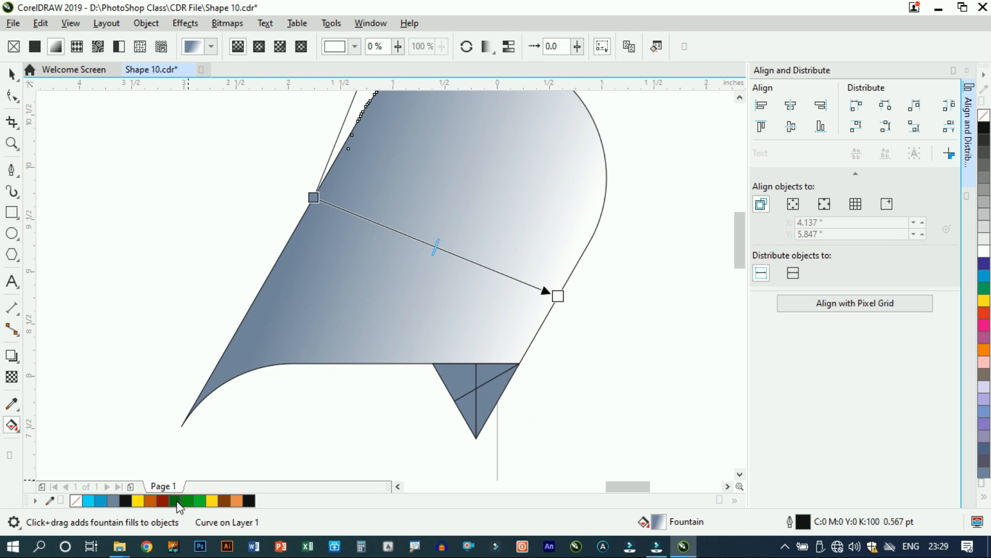
- Set the gradient's end colour to dark green #00740F, sampled from the document palette, and its start colour to the palette's brighter green
{"action": "left_click", "coordinate": [559, 296]}
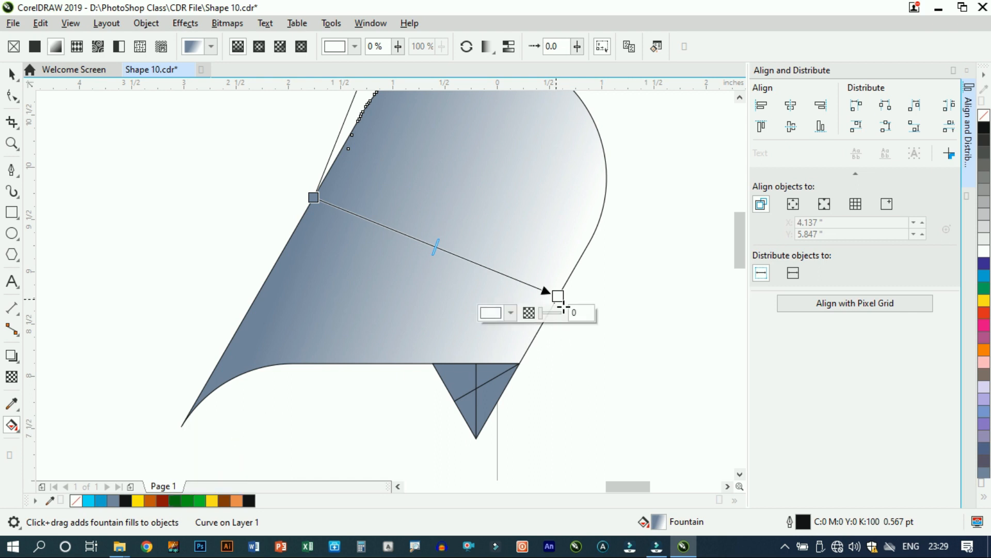
{"action": "left_click", "coordinate": [511, 313]}
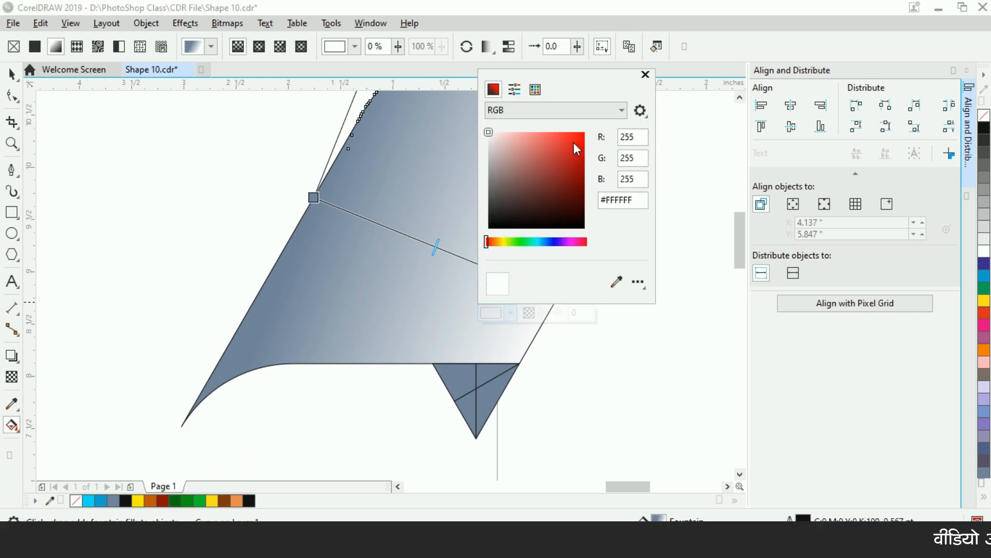
{"action": "left_click", "coordinate": [616, 282]}
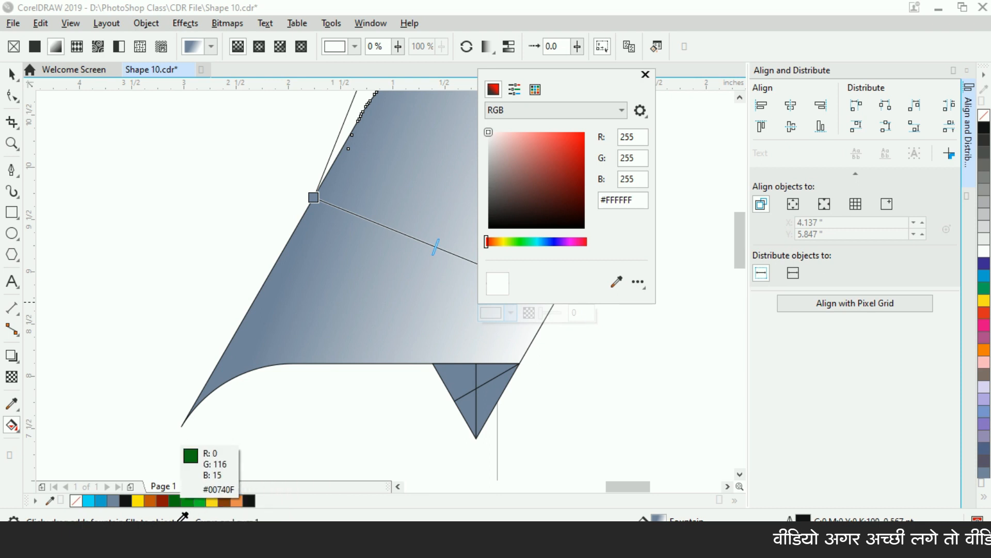
{"action": "left_click", "coordinate": [175, 500]}
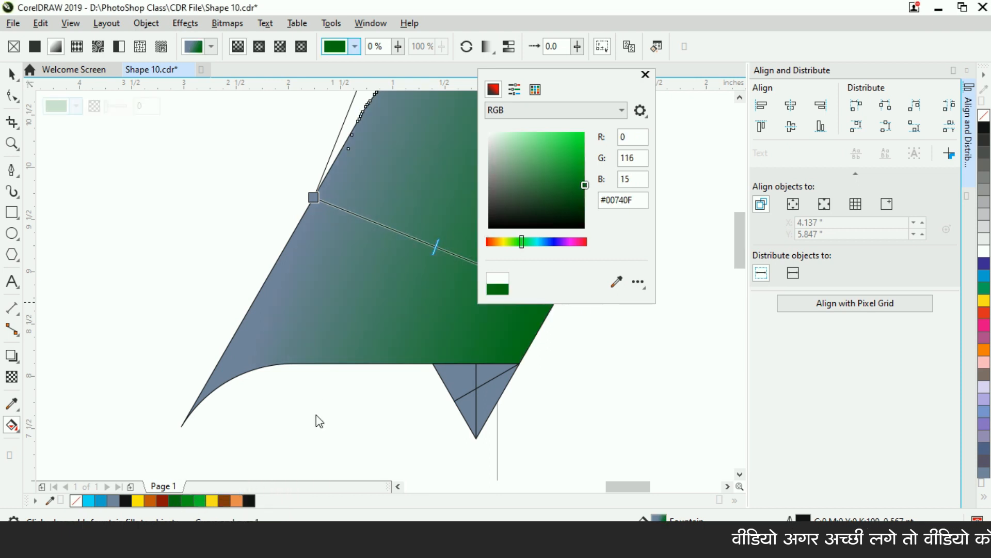
{"action": "left_click", "coordinate": [646, 78]}
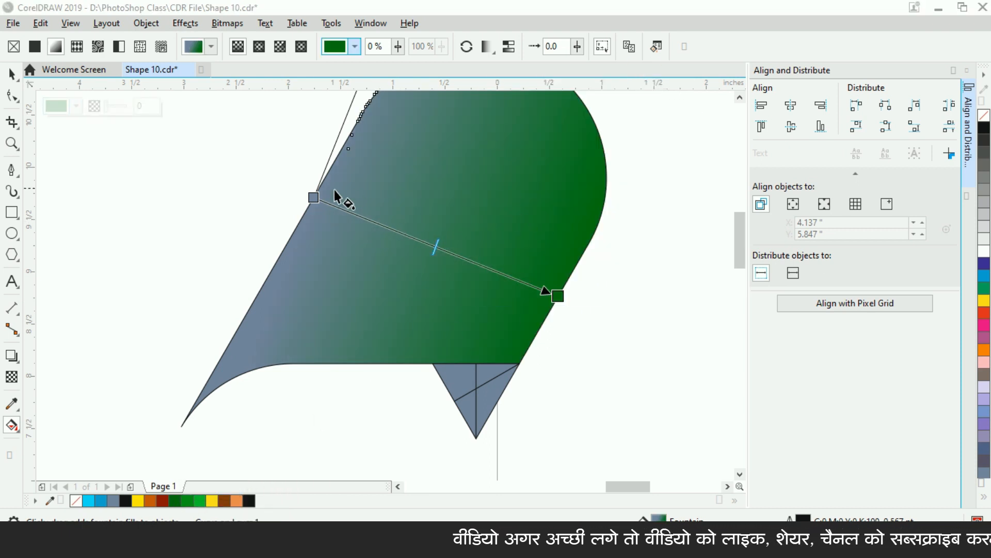
{"action": "left_click", "coordinate": [320, 201]}
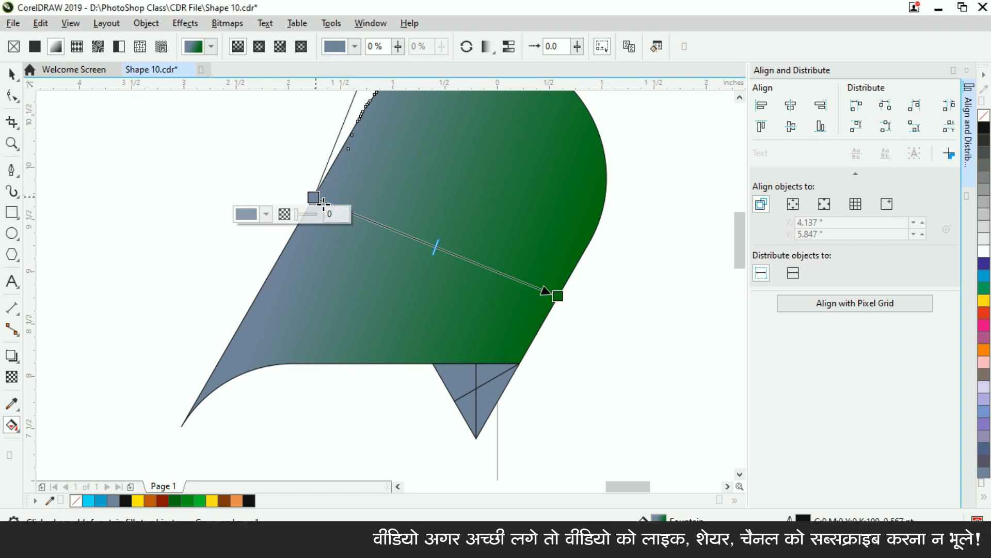
{"action": "left_click", "coordinate": [199, 500]}
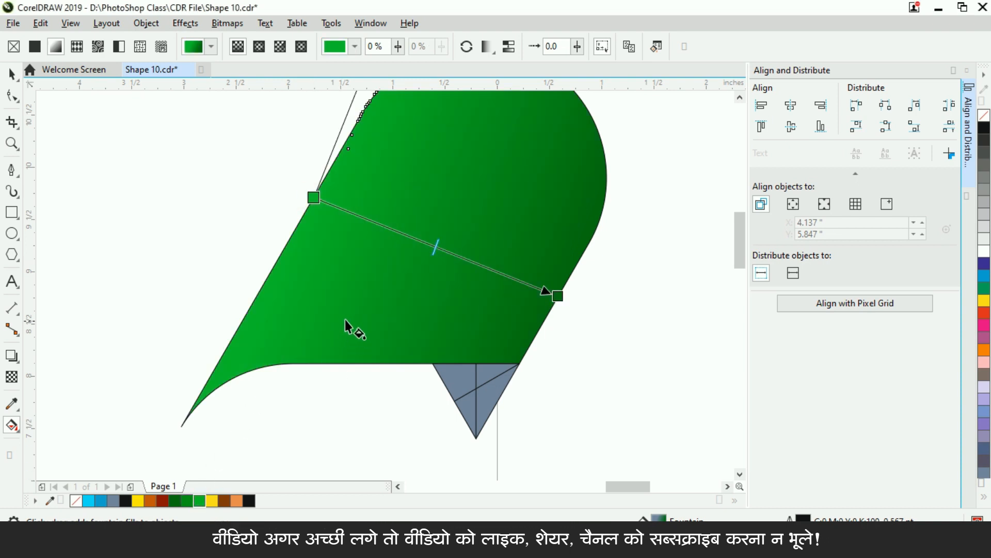
- Add a middle colour node to the large shape's gradient and place it at 40%
{"action": "left_click", "coordinate": [392, 235]}
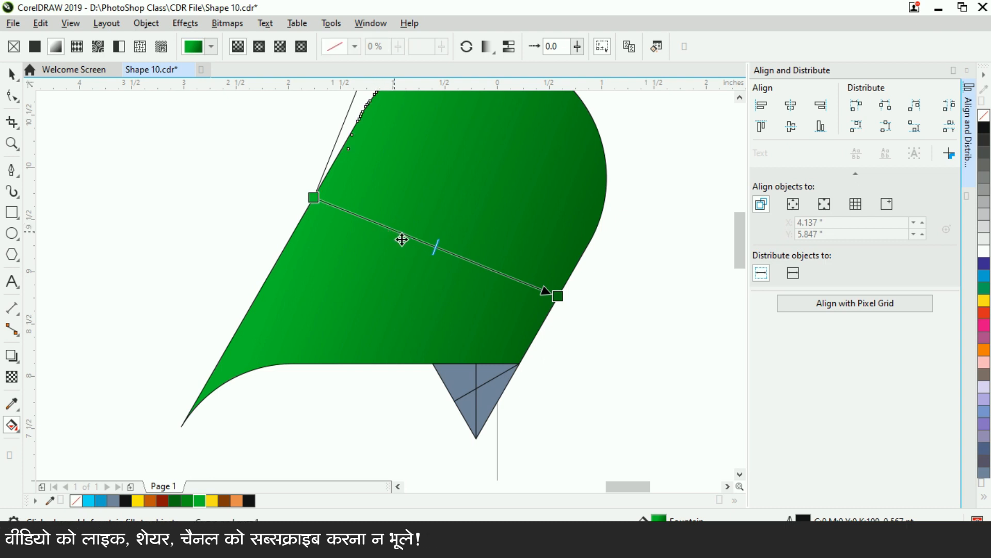
{"action": "left_click", "coordinate": [396, 237]}
{"action": "left_click", "coordinate": [395, 236]}
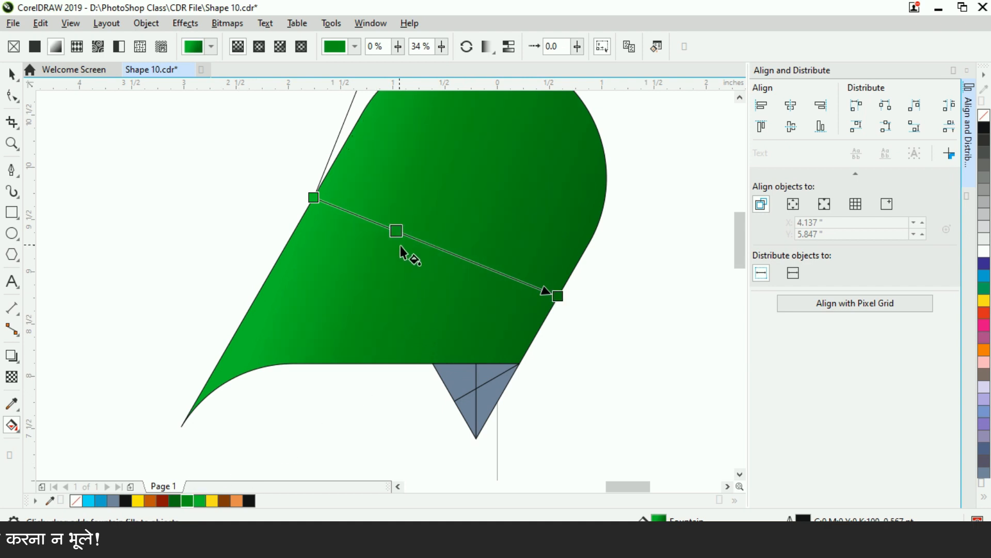
{"action": "left_click_drag", "start_coordinate": [413, 245], "coordinate": [418, 246]}
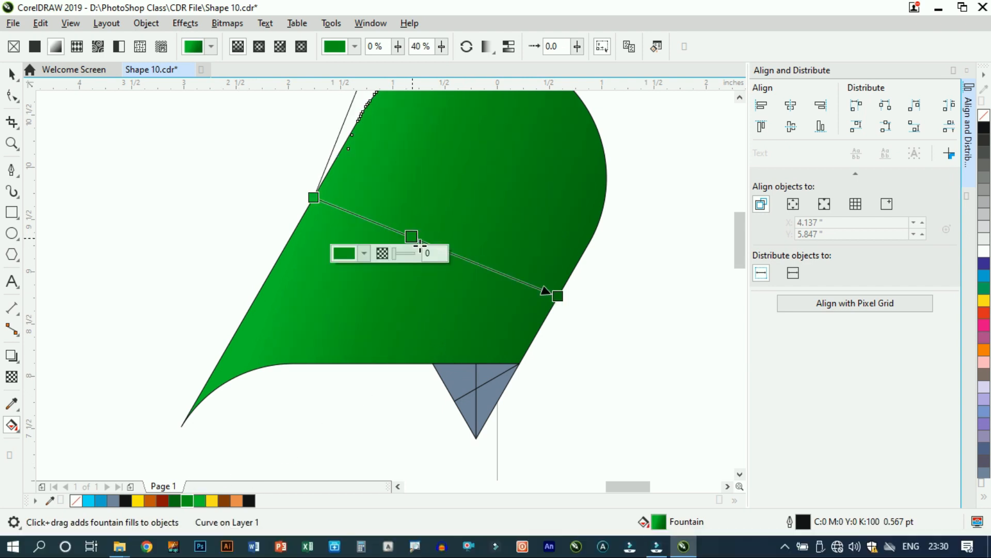
- Set the gradient's middle node to bright green #10E32C
{"action": "left_click", "coordinate": [366, 256]}
{"action": "left_click", "coordinate": [412, 333]}
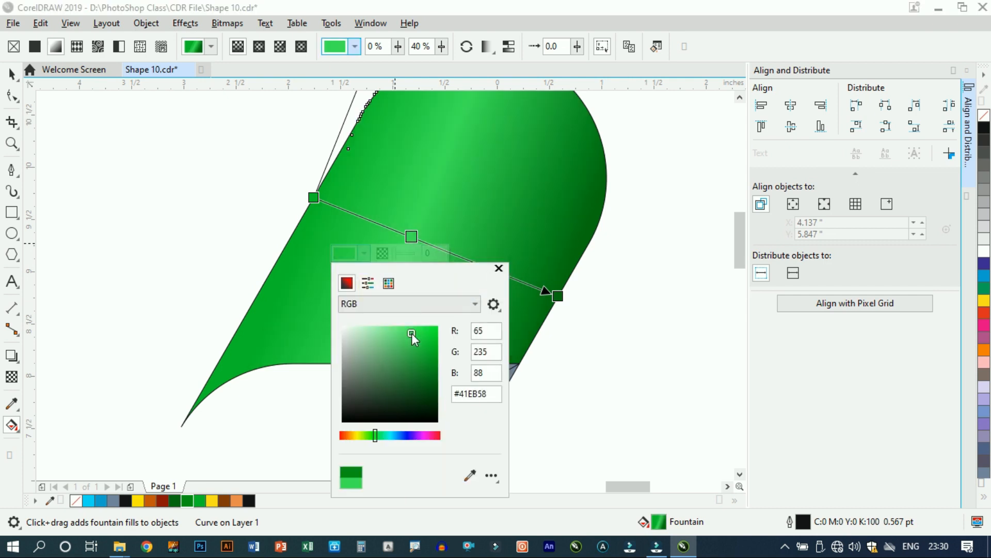
{"action": "left_click_drag", "start_coordinate": [411, 334], "coordinate": [392, 329]}
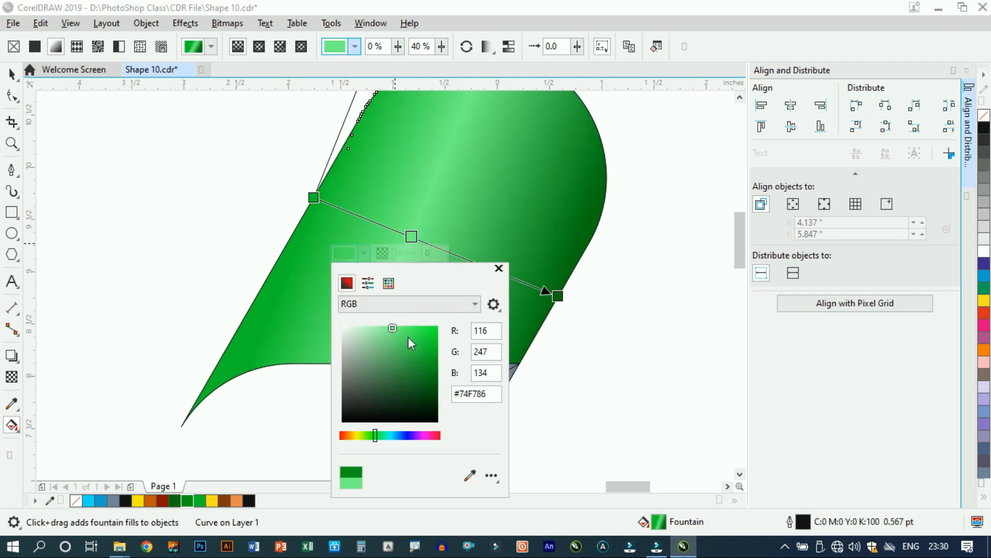
{"action": "left_click", "coordinate": [412, 334]}
{"action": "left_click", "coordinate": [431, 336]}
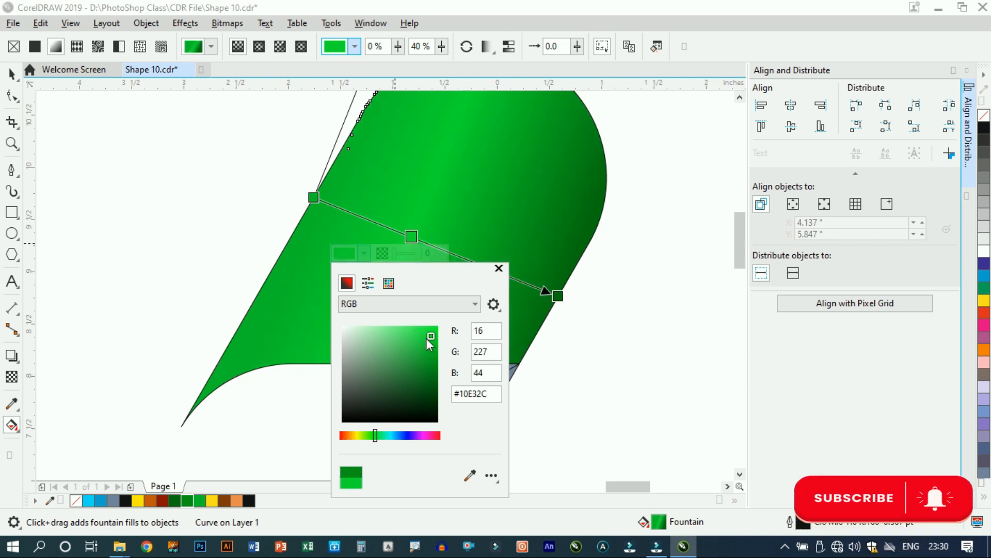
{"action": "left_click", "coordinate": [499, 268]}
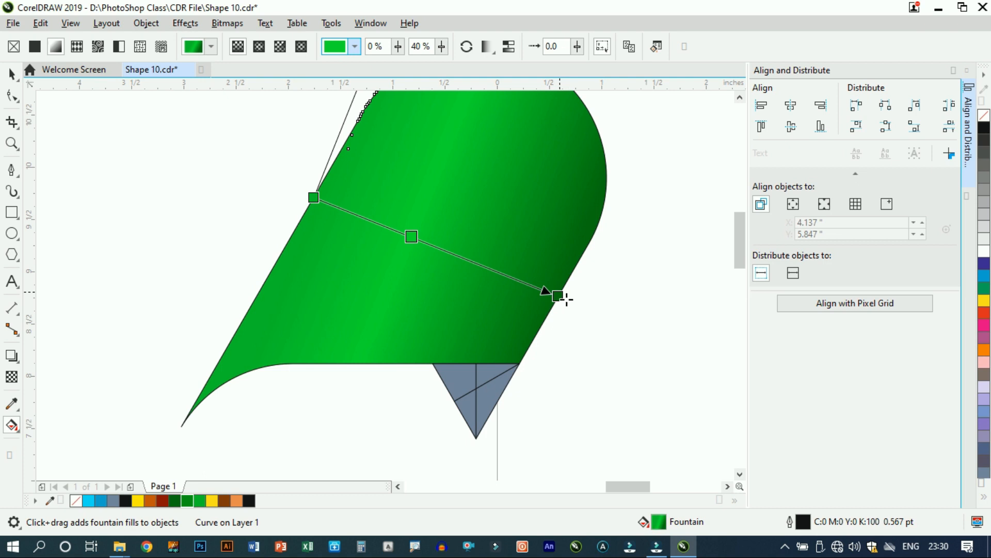
- Darken the gradient's end node to a near-black green and move the node slightly upward to tilt the gradient
{"action": "left_click", "coordinate": [562, 299]}
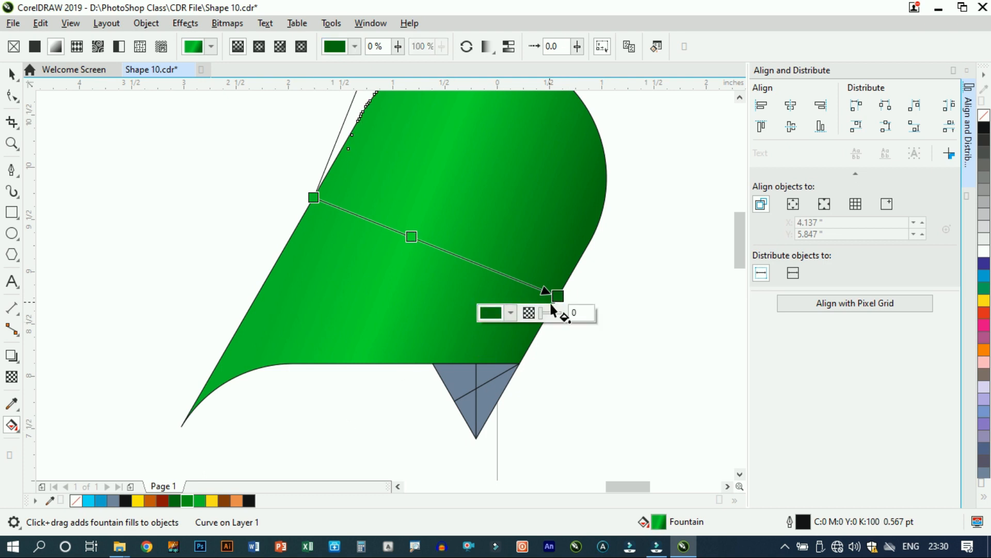
{"action": "left_click", "coordinate": [495, 311]}
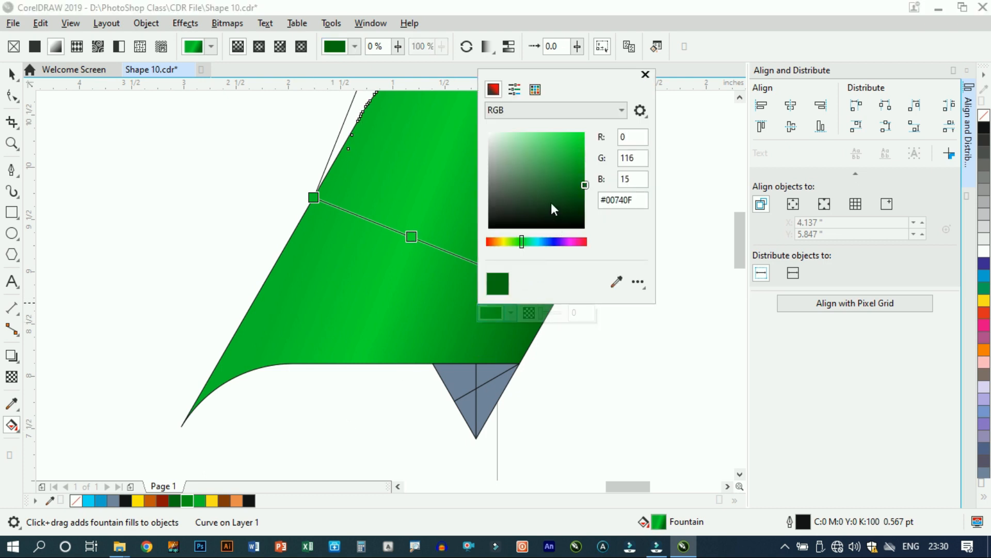
{"action": "left_click", "coordinate": [579, 196]}
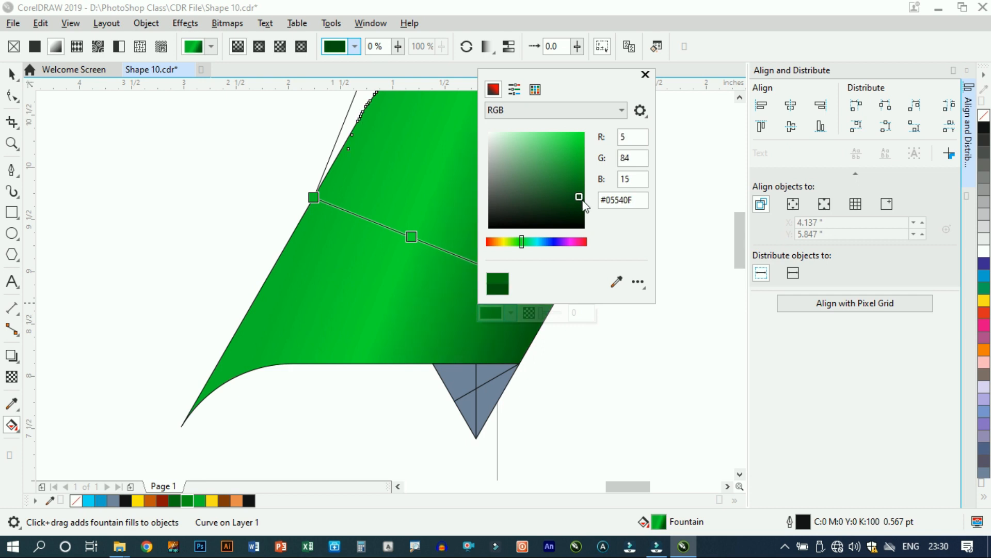
{"action": "left_click", "coordinate": [581, 205]}
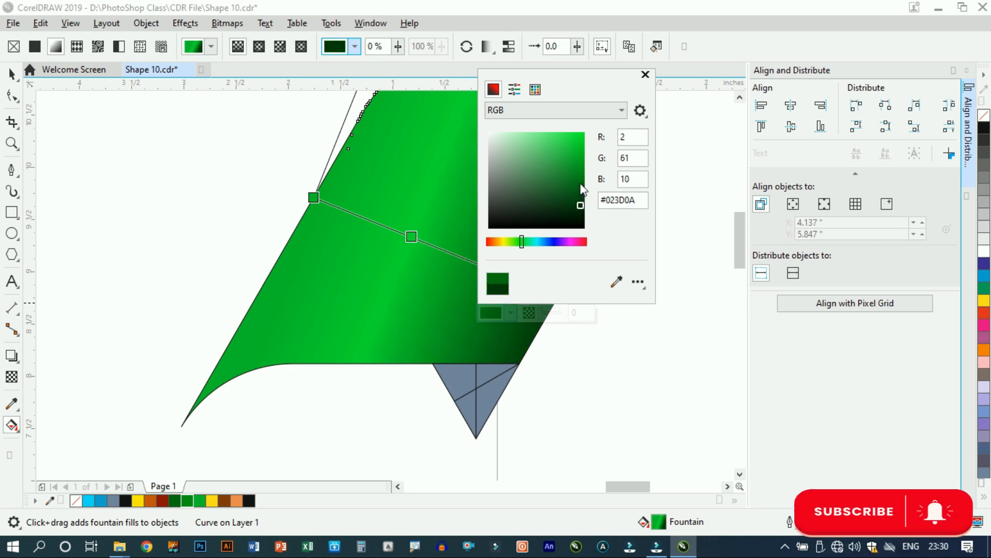
{"action": "left_click", "coordinate": [579, 183]}
{"action": "left_click", "coordinate": [579, 195]}
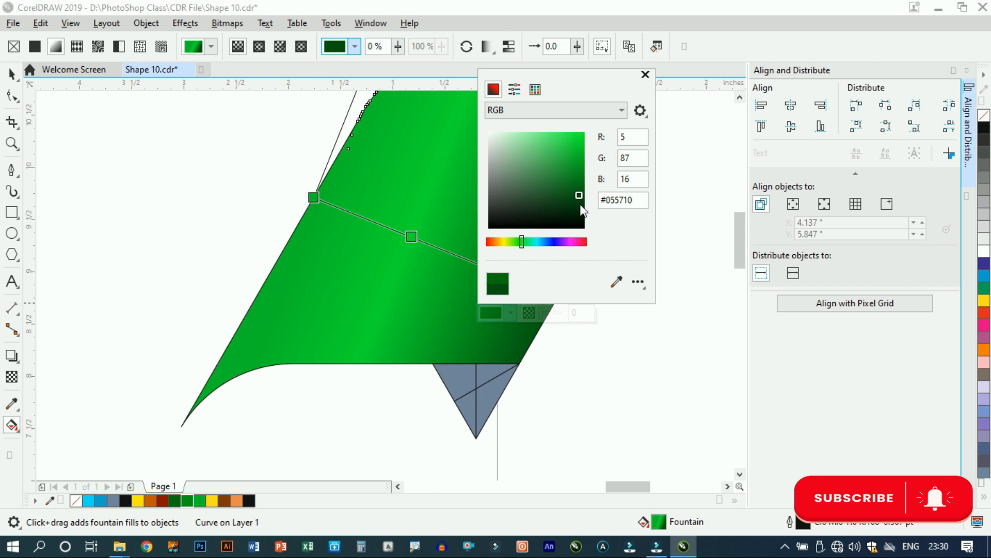
{"action": "left_click", "coordinate": [580, 212]}
{"action": "left_click", "coordinate": [646, 75]}
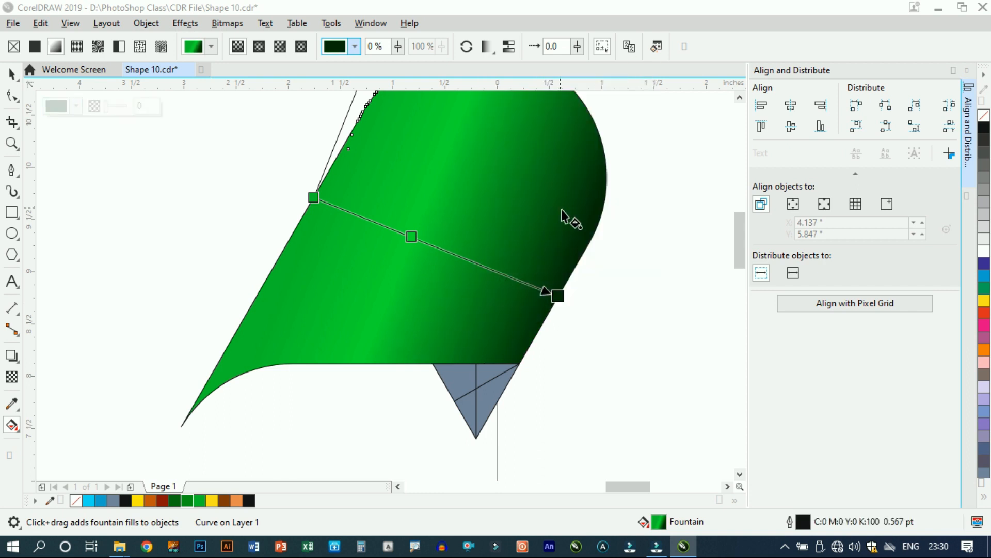
{"action": "mouse_move", "coordinate": [568, 301]}
{"action": "left_mouse_down"}
{"action": "mouse_move", "coordinate": [550, 295]}
{"action": "mouse_move", "coordinate": [564, 289]}
{"action": "left_mouse_up"}
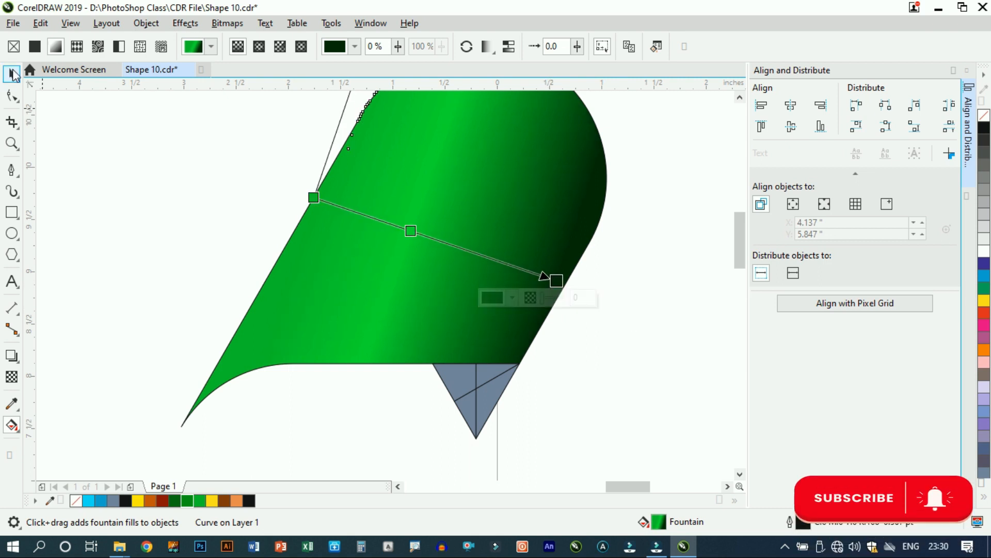
- Move the gradient shape's rotation centre to the crossing of the small triangle's median lines and remove the shape's outline
{"action": "left_click", "coordinate": [13, 74]}
{"action": "left_click", "coordinate": [392, 183]}
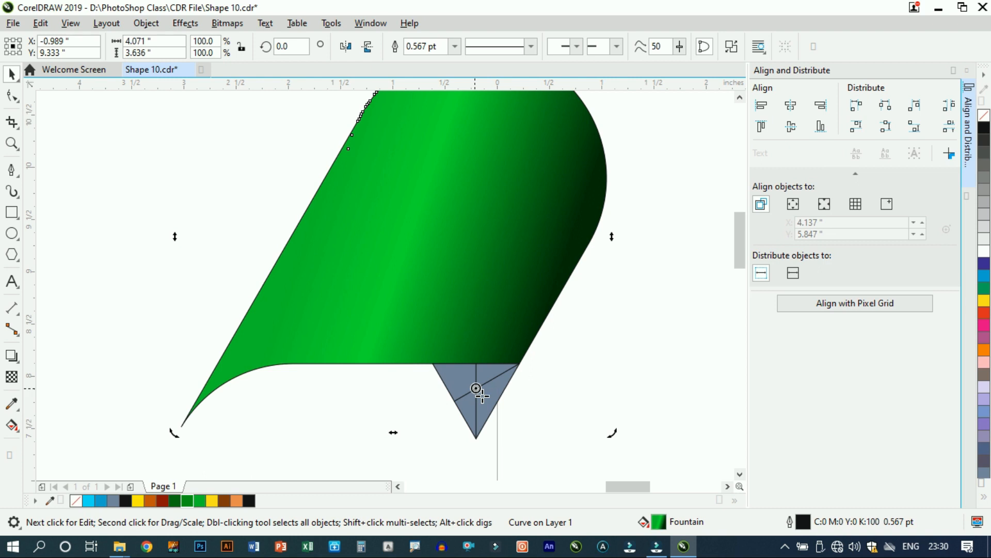
{"action": "scroll", "coordinate": [464, 217], "scroll_direction": "down", "scroll_amount": 2}
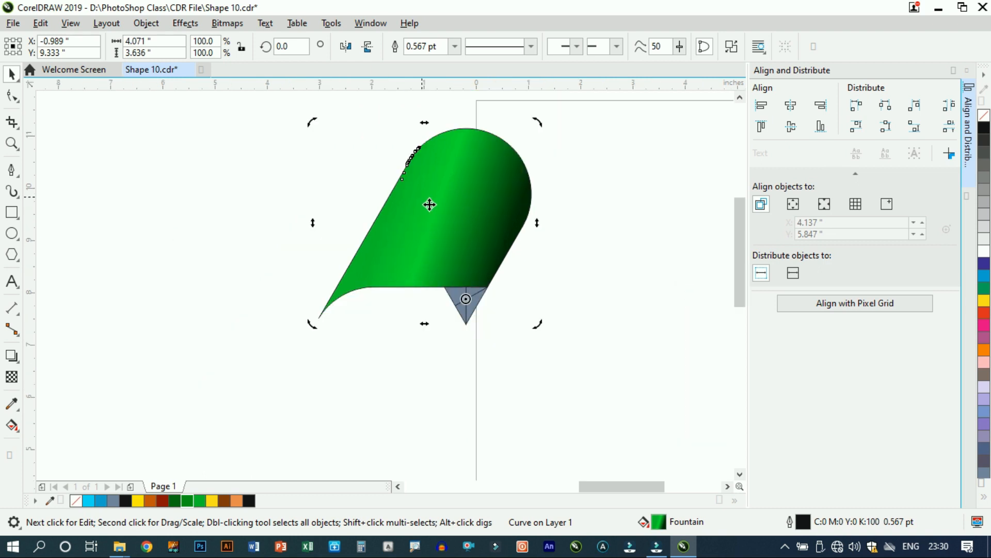
{"action": "right_click", "coordinate": [985, 115]}
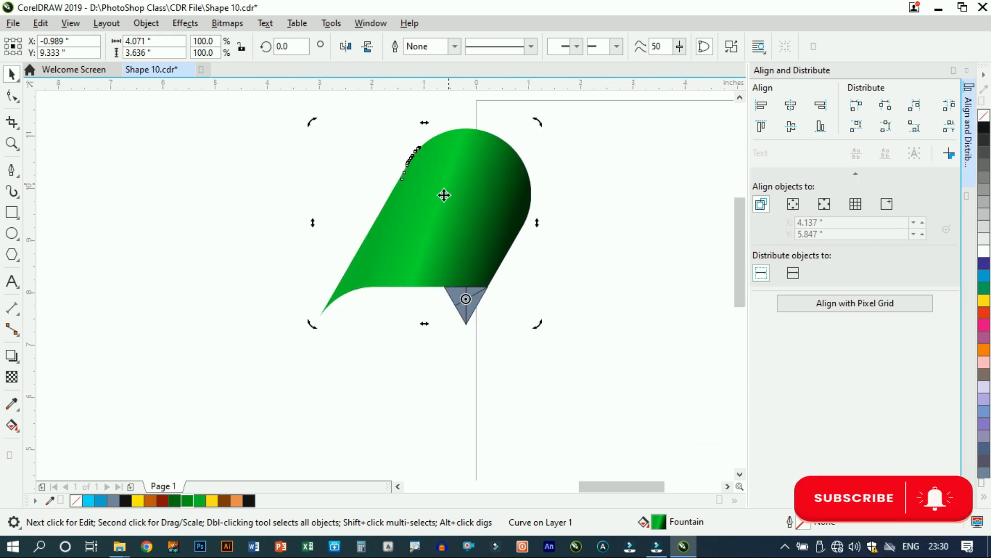
- Create two rotated copies of the gradient shape around the small triangle's centre, at 120 and 240 degrees
{"action": "mouse_move", "coordinate": [321, 128]}
{"action": "left_mouse_down"}
{"action": "mouse_move", "coordinate": [275, 303]}
{"action": "mouse_move", "coordinate": [321, 394]}
{"action": "mouse_move", "coordinate": [411, 448]}
{"action": "left_mouse_up"}
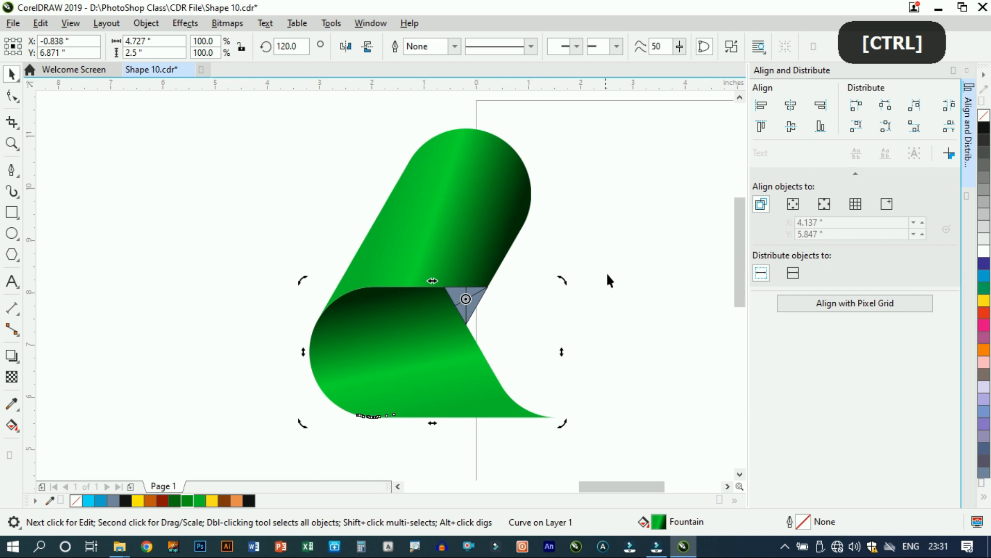
{"action": "scroll", "coordinate": [497, 258], "scroll_direction": "down", "scroll_amount": 2}
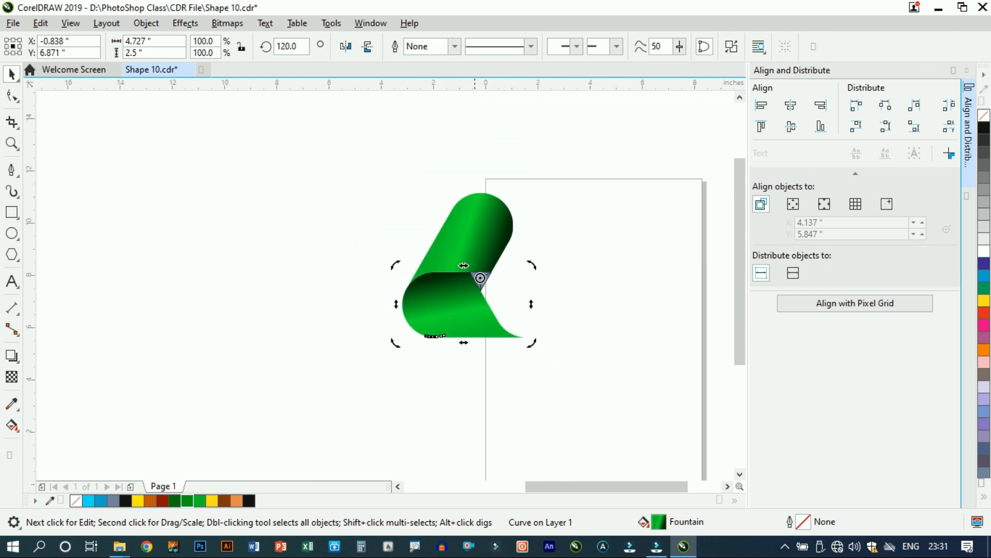
{"action": "left_click_drag", "start_coordinate": [402, 346], "coordinate": [599, 335]}
{"action": "left_click", "coordinate": [602, 255]}
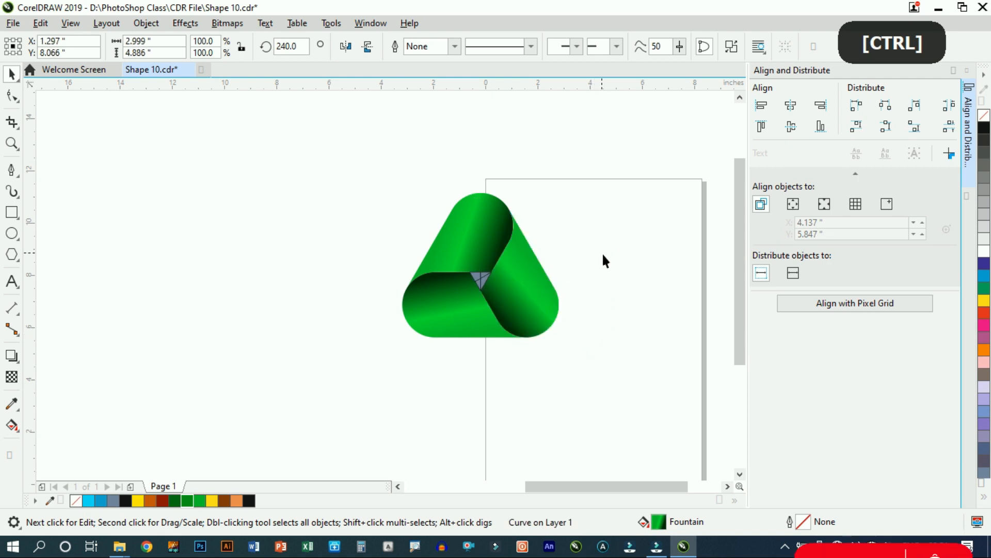
- Delete the grouped small triangle and median lines from the middle of the shape
{"action": "left_click_drag", "start_coordinate": [597, 240], "coordinate": [452, 299]}
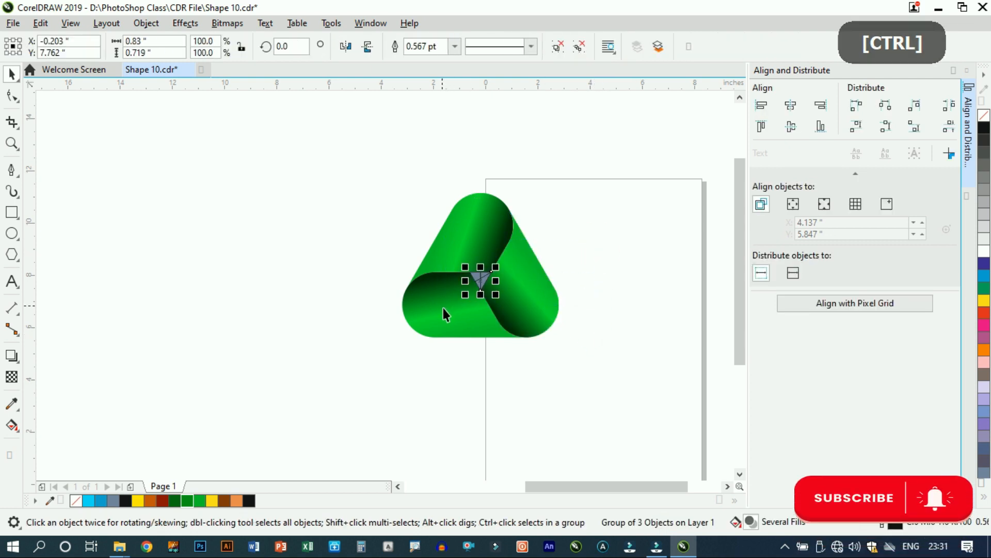
{"action": "key", "text": "Delete"}
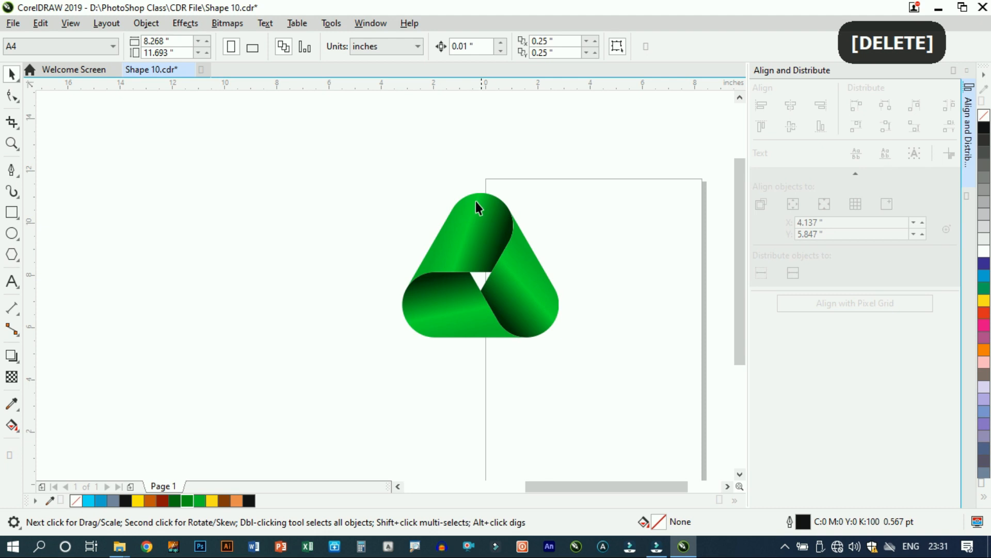
- Select all three green gradient pieces and close the Align and Distribute docker
{"action": "scroll", "coordinate": [444, 176], "scroll_direction": "up", "scroll_amount": 2}
{"action": "scroll", "coordinate": [400, 147], "scroll_direction": "down", "scroll_amount": 2}
{"action": "left_click_drag", "start_coordinate": [298, 145], "coordinate": [581, 364]}
{"action": "left_click", "coordinate": [966, 71]}
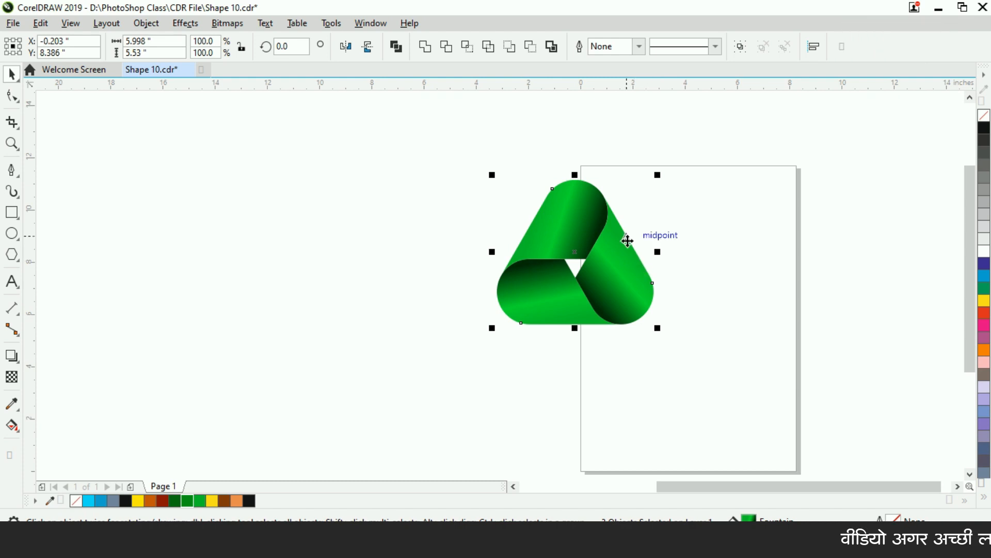
- Group the three green gradient pieces and set the group's rotation to 45 degrees
{"action": "left_click_drag", "start_coordinate": [409, 161], "coordinate": [709, 379]}
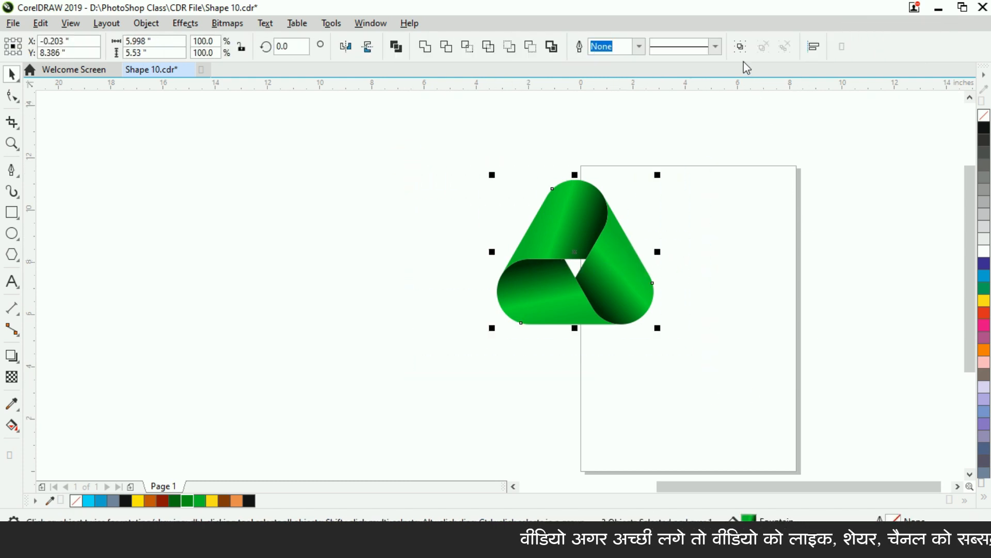
{"action": "left_click", "coordinate": [740, 47]}
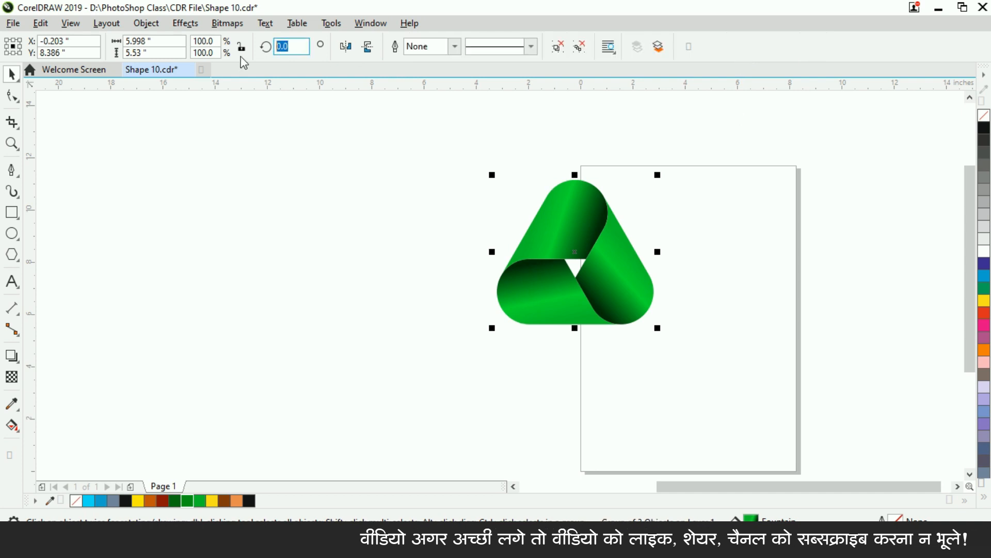
{"action": "type", "text": "45"}
{"action": "key", "text": "Return"}
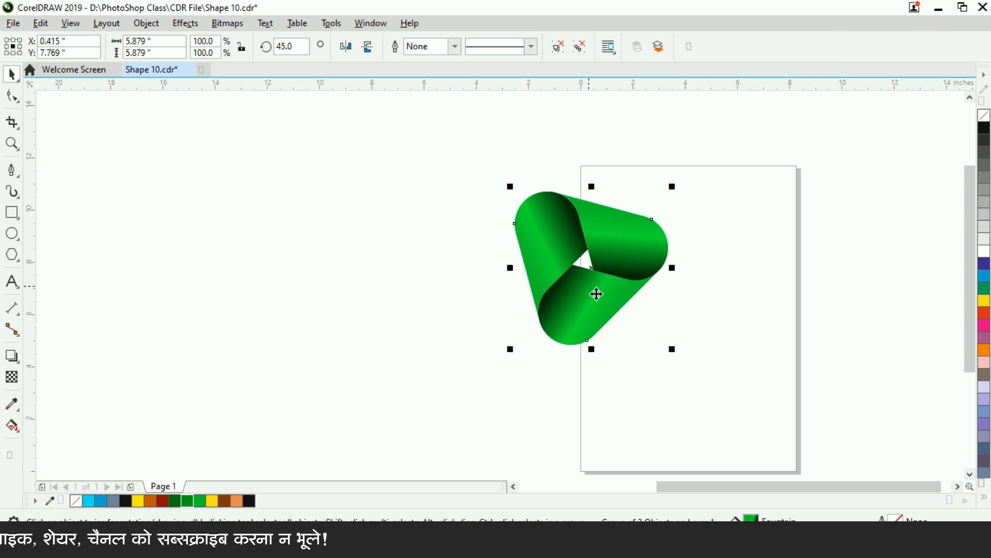
- Set the rotation of the grouped green shape to 49 degrees
{"action": "left_click_drag", "start_coordinate": [301, 47], "coordinate": [270, 49]}
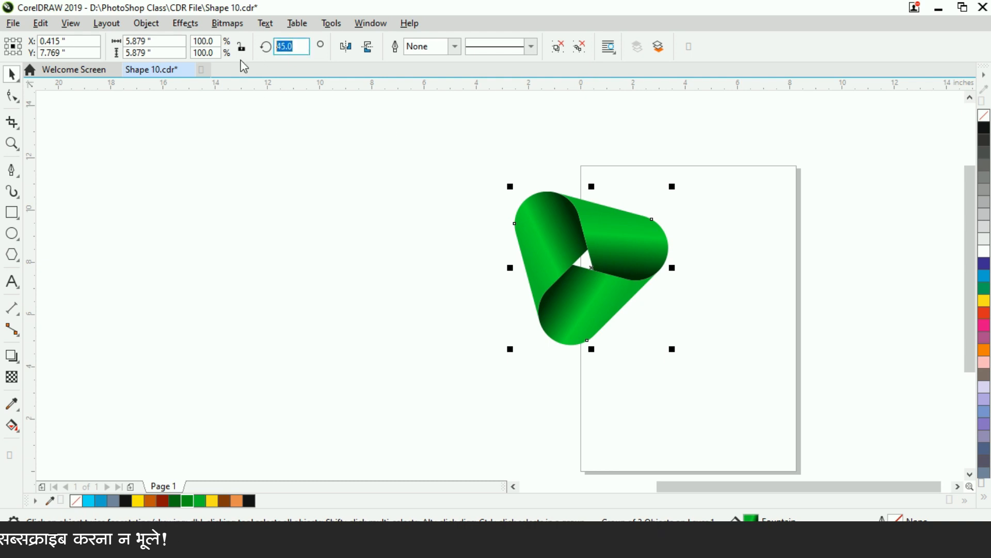
{"action": "type", "text": "49"}
{"action": "key", "text": "Return"}
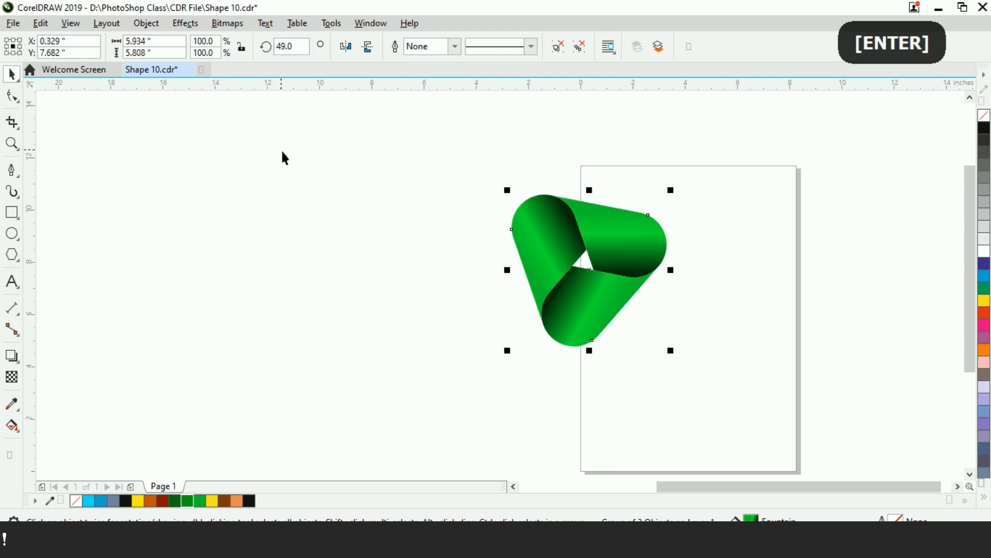
- Set the rotation of the grouped green shape to 55 degrees and keep the group selected
{"action": "left_click_drag", "start_coordinate": [298, 47], "coordinate": [286, 47]}
{"action": "type", "text": "55"}
{"action": "key", "text": "Return"}
{"action": "left_click", "coordinate": [307, 162]}
{"action": "left_click_drag", "start_coordinate": [339, 151], "coordinate": [767, 398]}
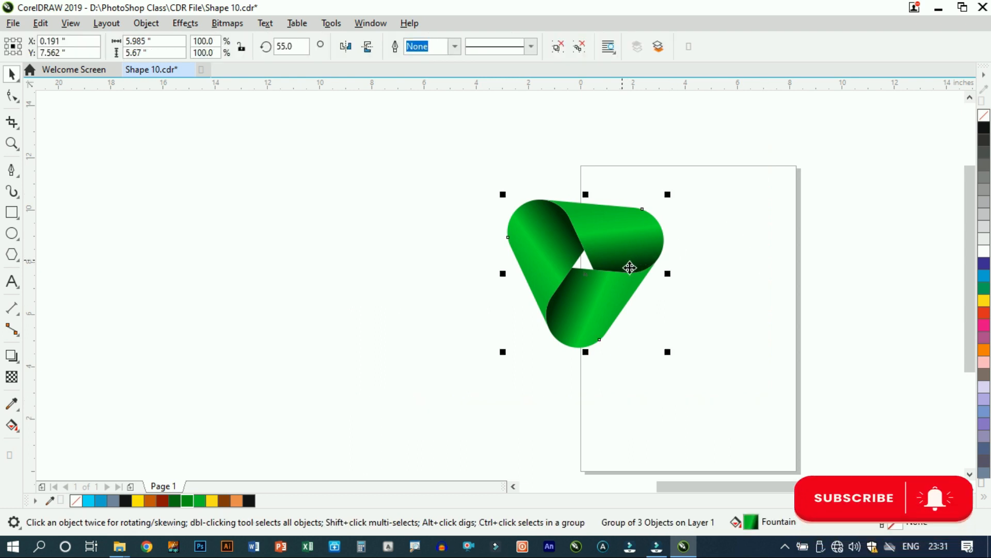
- Zoom to the grouped green shape, deselect it and examine it in full-screen preview before returning to the drawing
{"action": "key", "text": "shift"}
{"action": "key", "text": "shift+F4"}
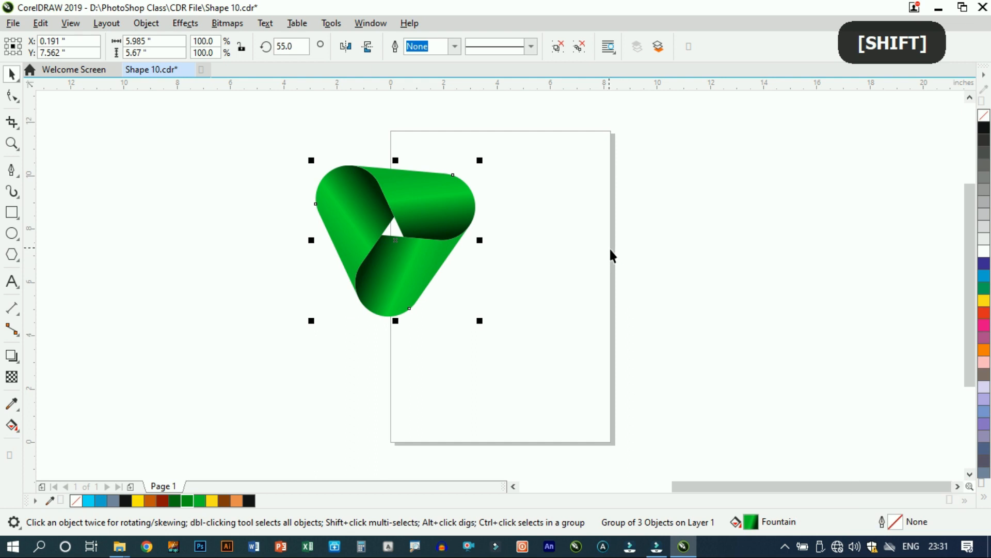
{"action": "key", "text": "shift+F2"}
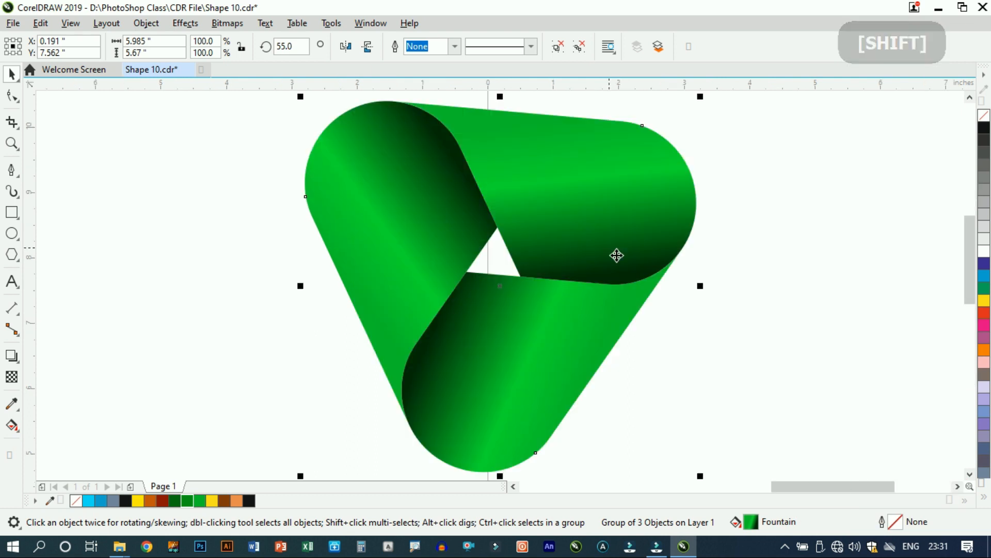
{"action": "left_click", "coordinate": [191, 252]}
{"action": "key", "text": "F9"}
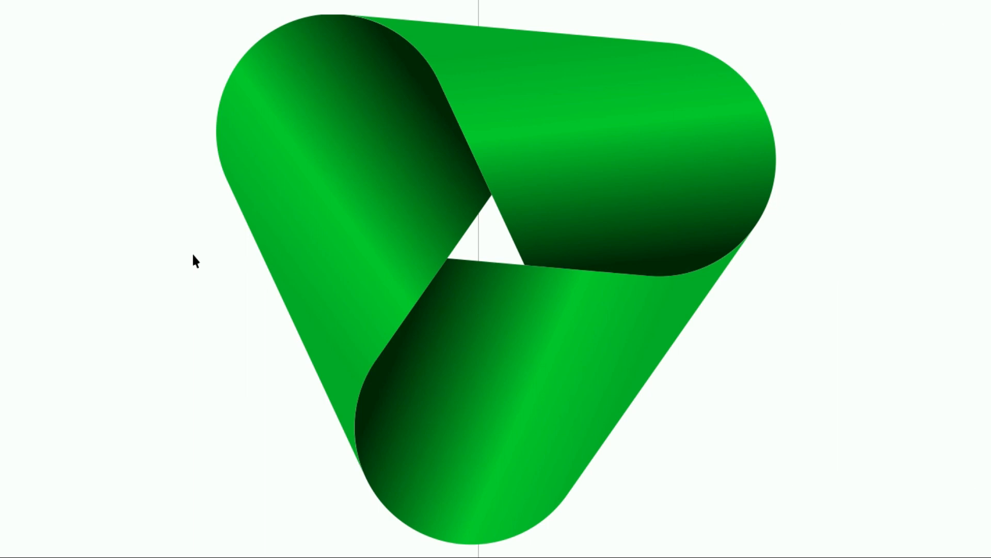
{"action": "key", "text": "F9"}
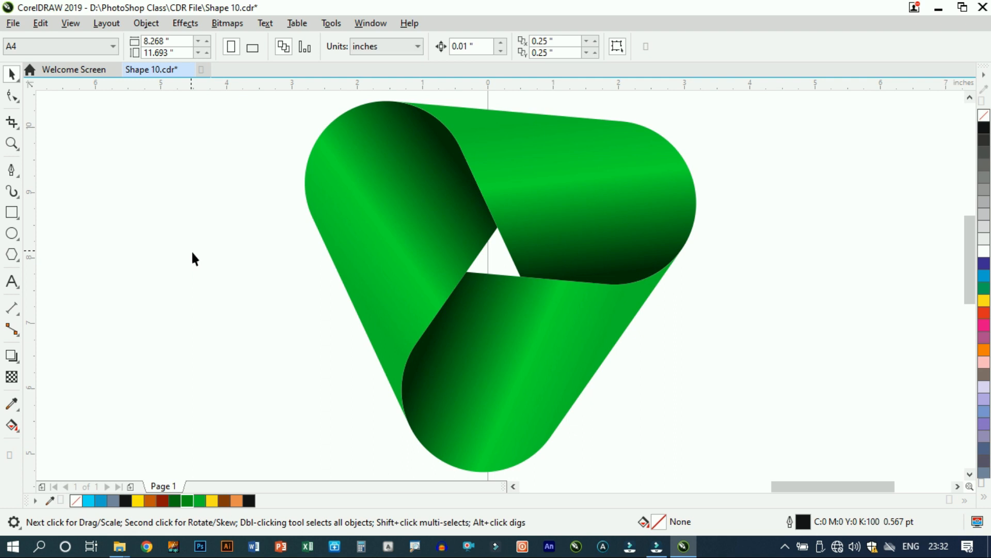
{"action": "key", "text": "ctrl"}
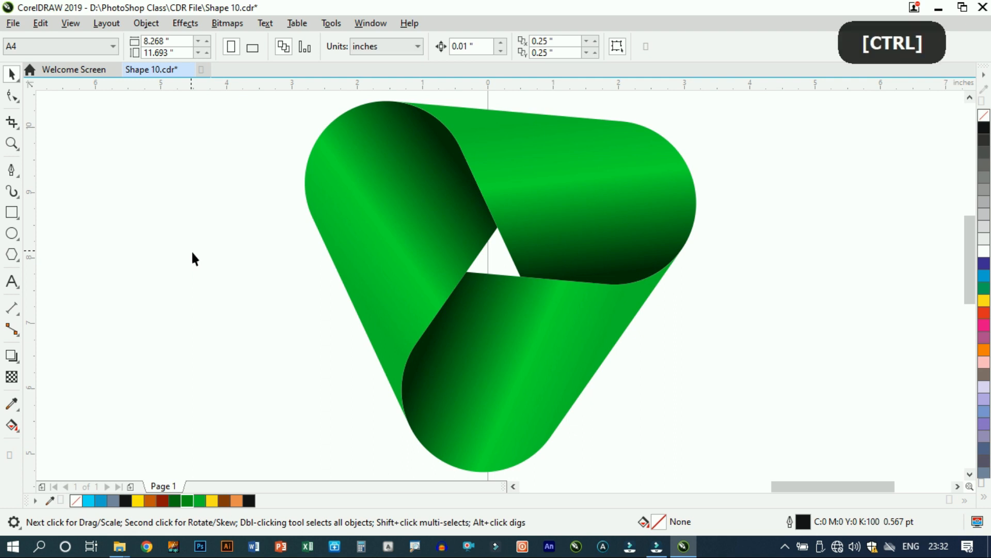